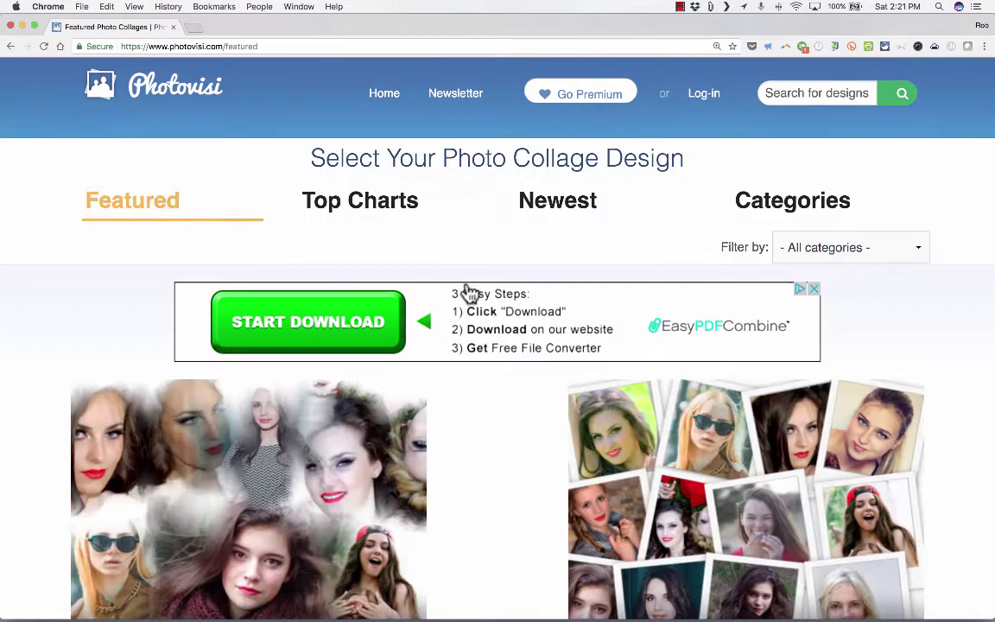
Step: Scroll the Featured gallery past Color Blobs, Painted Stripes and Purple Growth to Feathers and Butterflies
scroll(531, 352, down, 3)
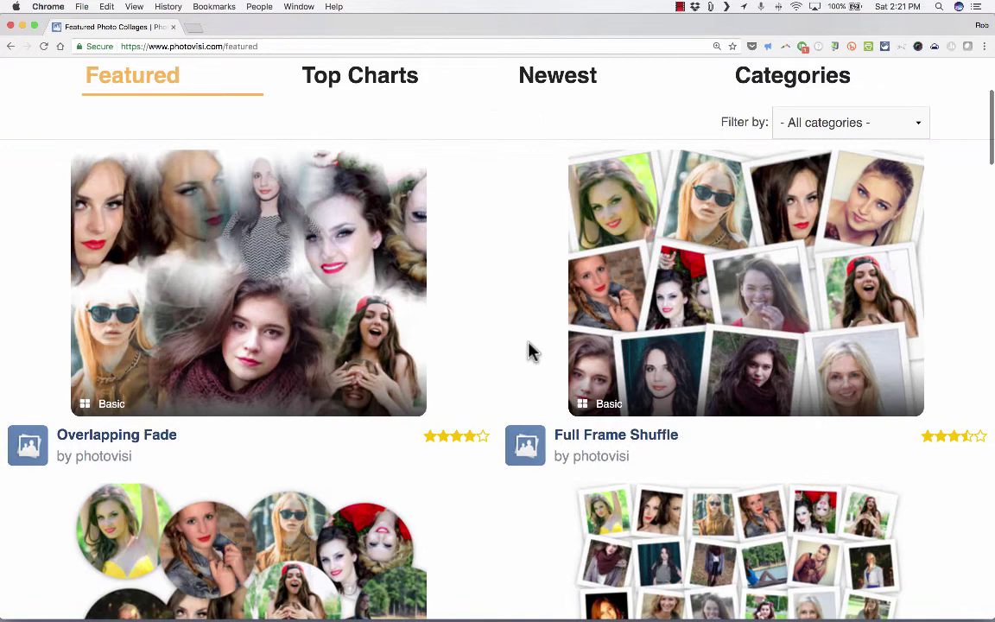
scroll(531, 352, down, 5)
scroll(531, 352, down, 12)
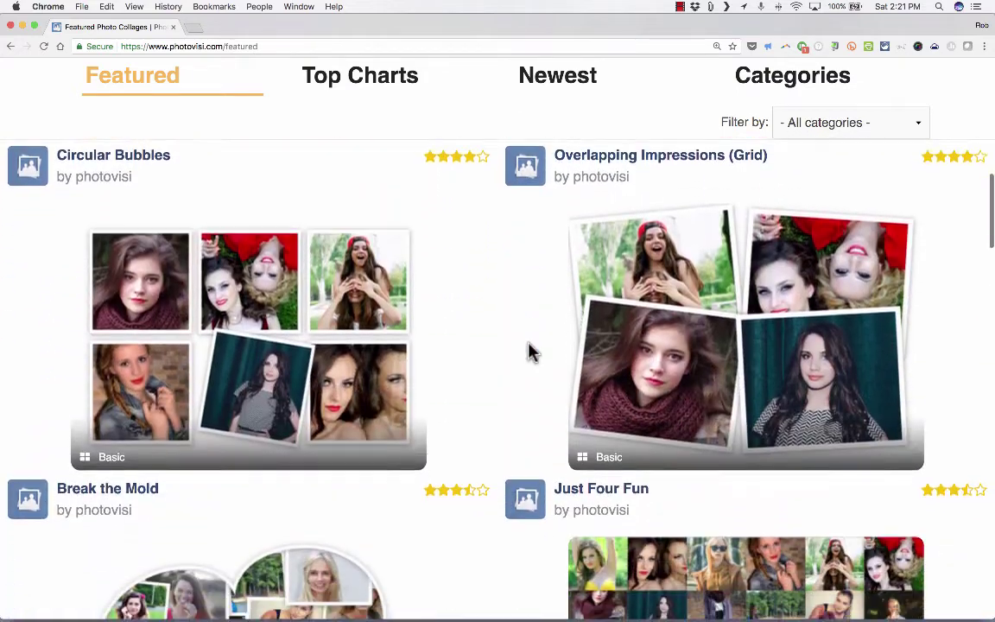
scroll(531, 352, down, 14)
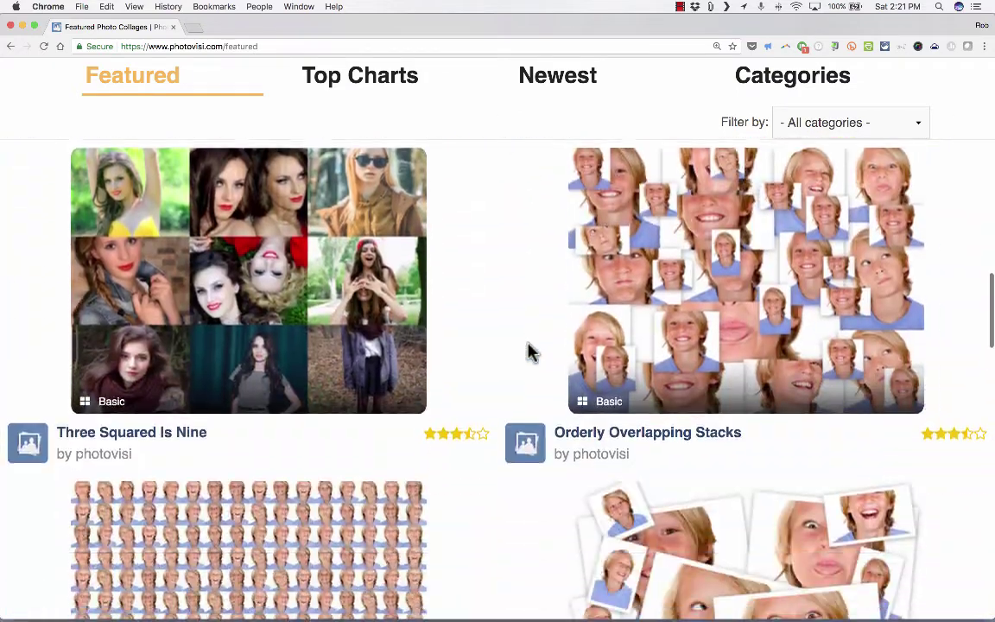
scroll(531, 352, down, 13)
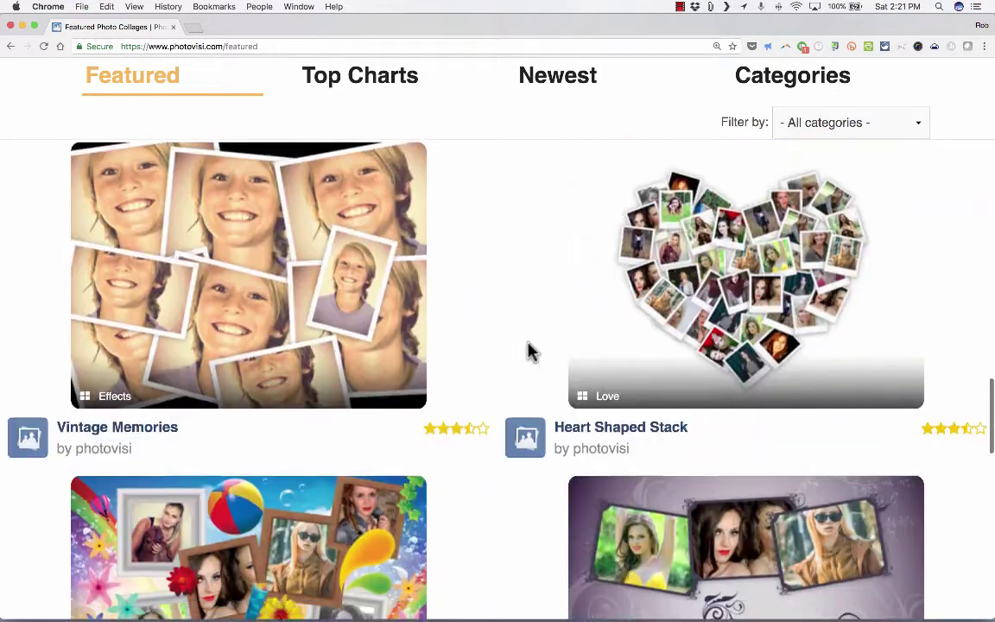
scroll(531, 353, down, 17)
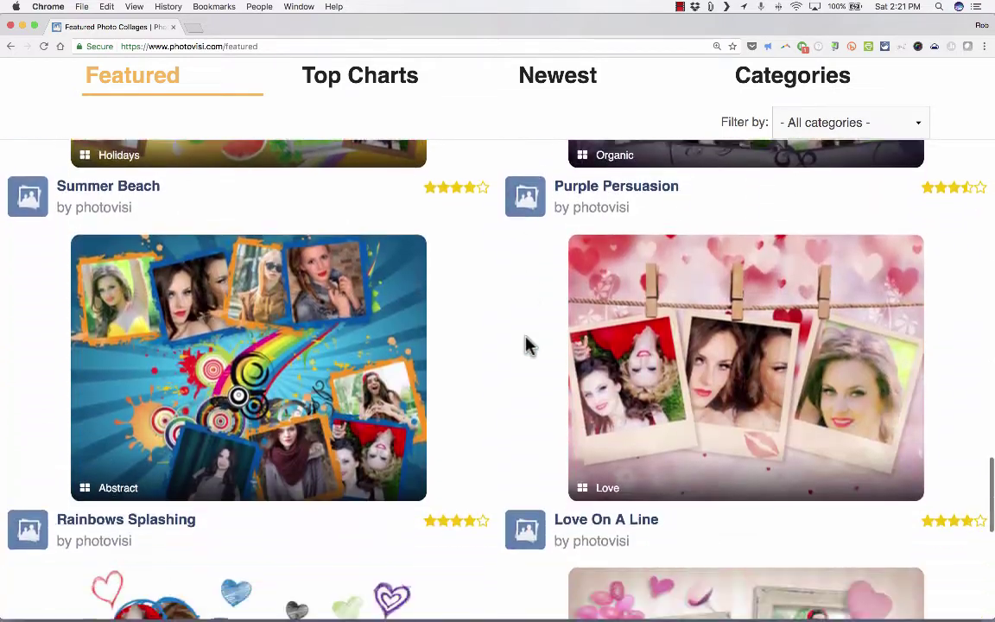
scroll(529, 344, down, 10)
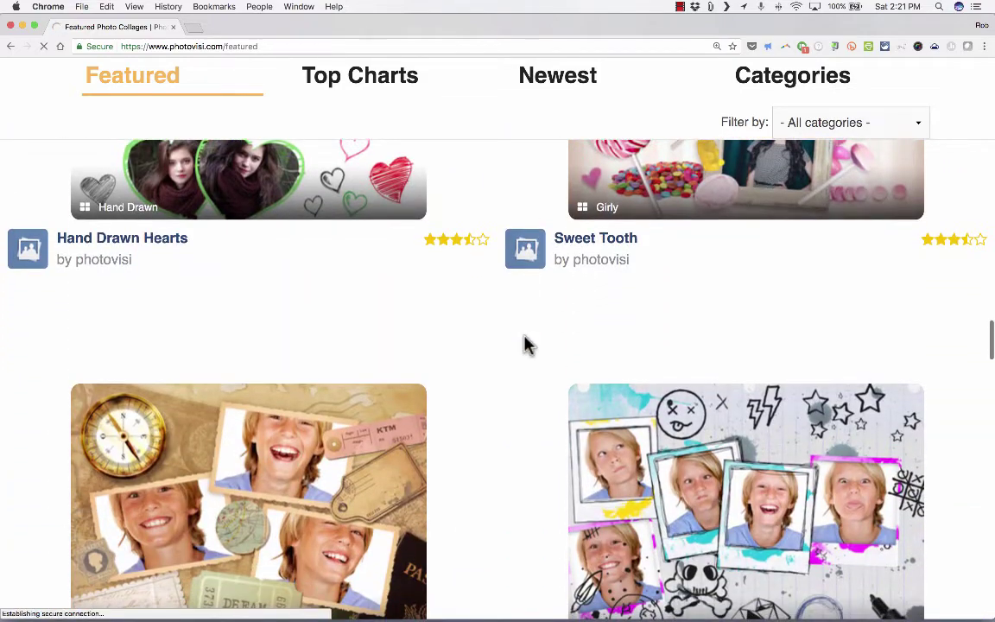
scroll(524, 339, down, 9)
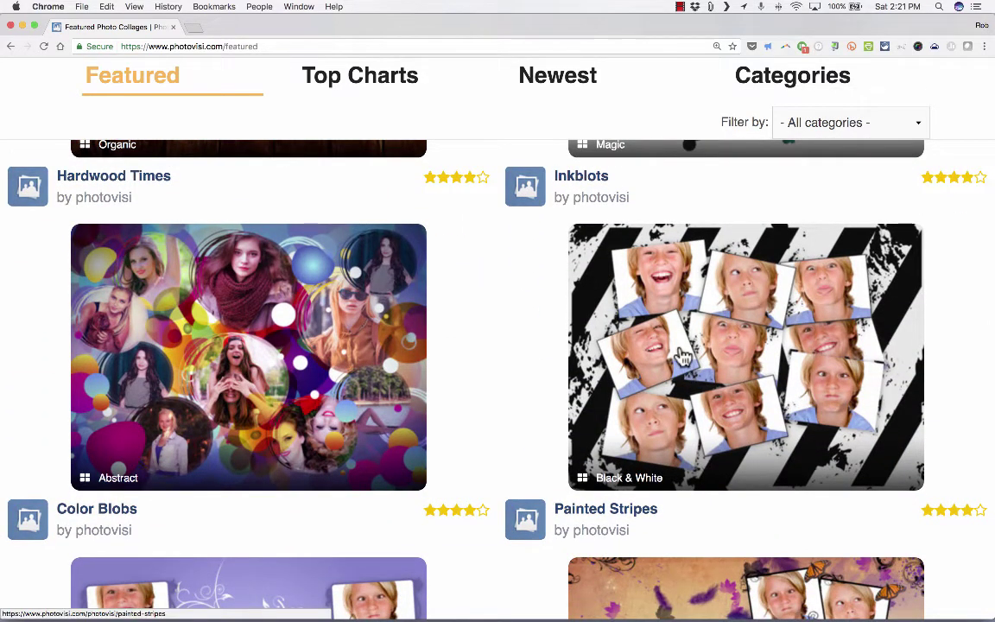
scroll(605, 349, down, 6)
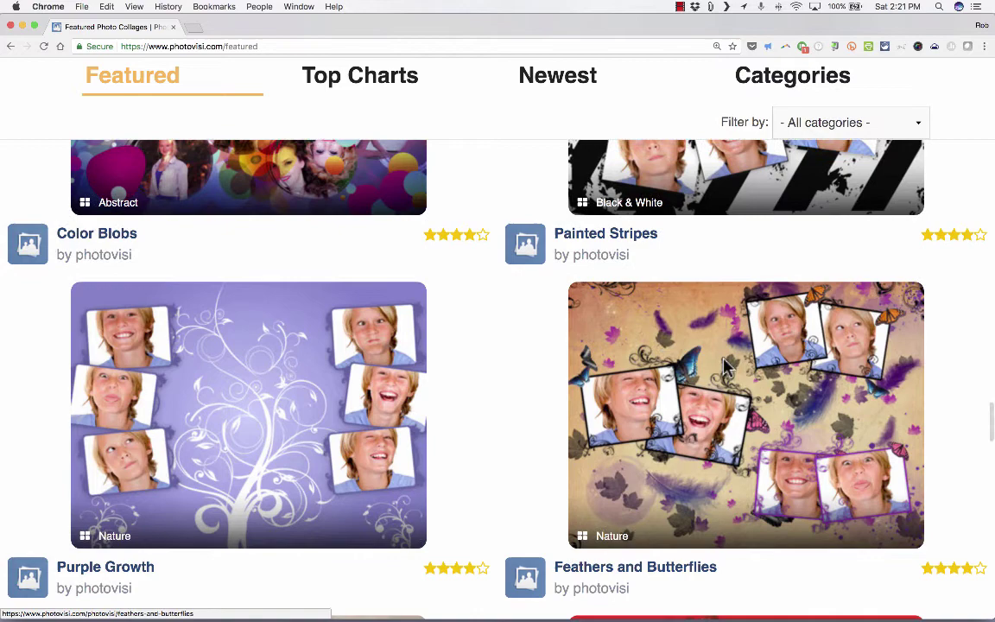
Step: Load the Feathers and Butterflies design so its butterfly-and-feather template appears in the editor
click(726, 367)
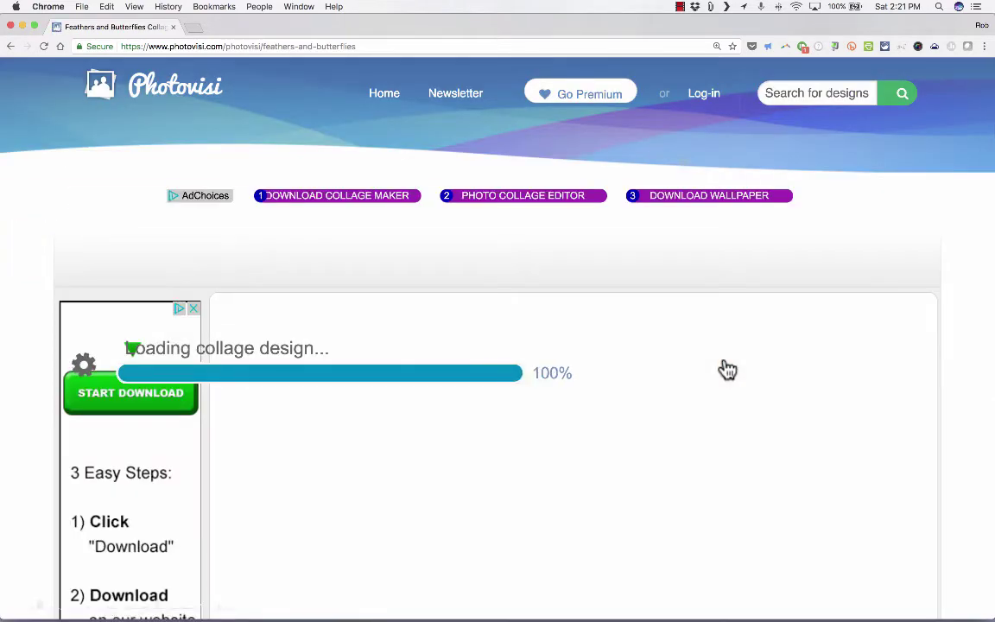
scroll(784, 375, down, 10)
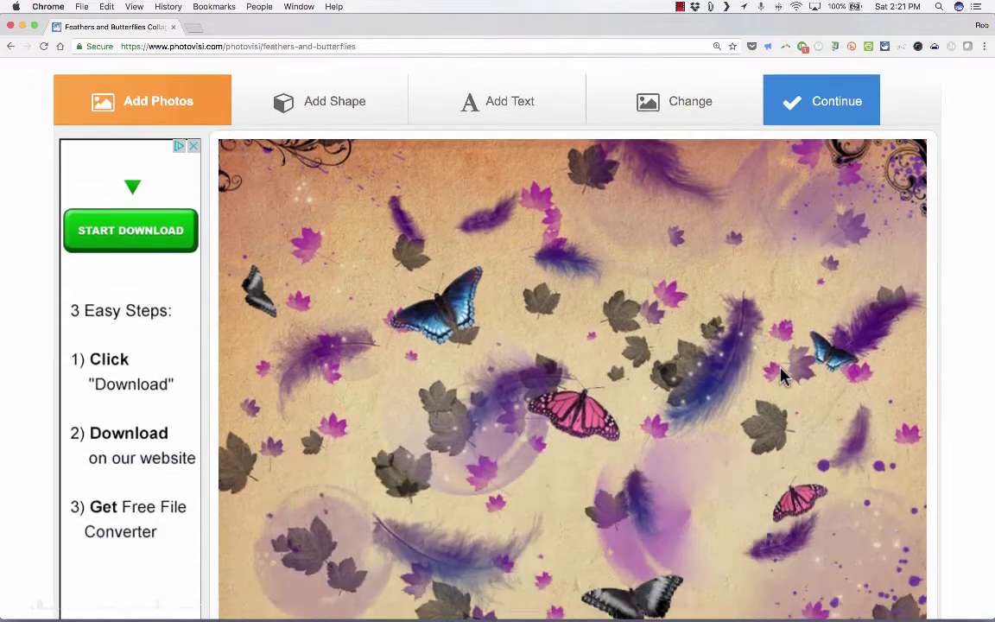
scroll(784, 377, up, 10)
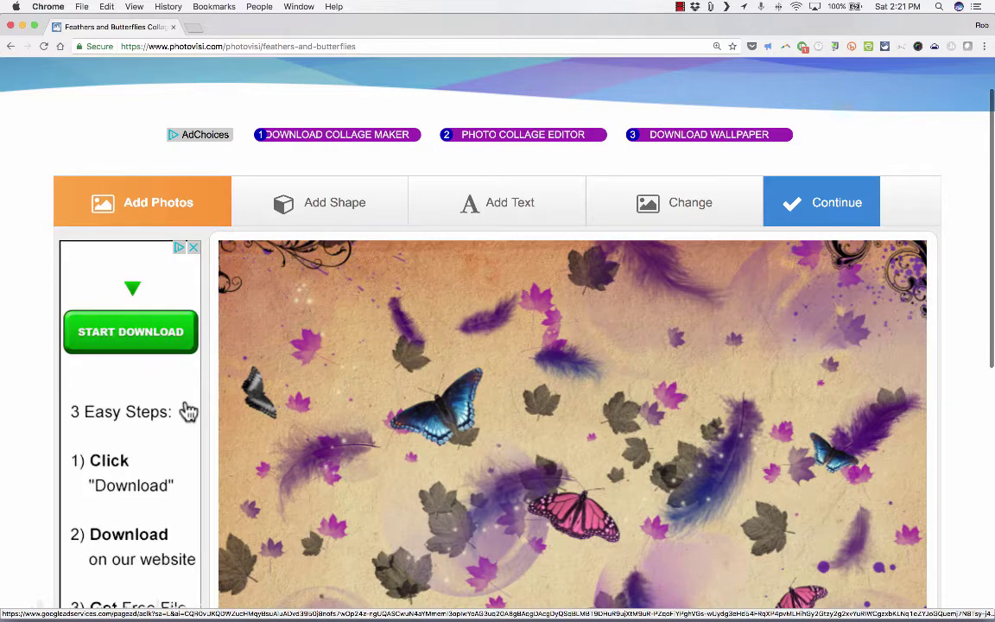
scroll(179, 415, down, 1)
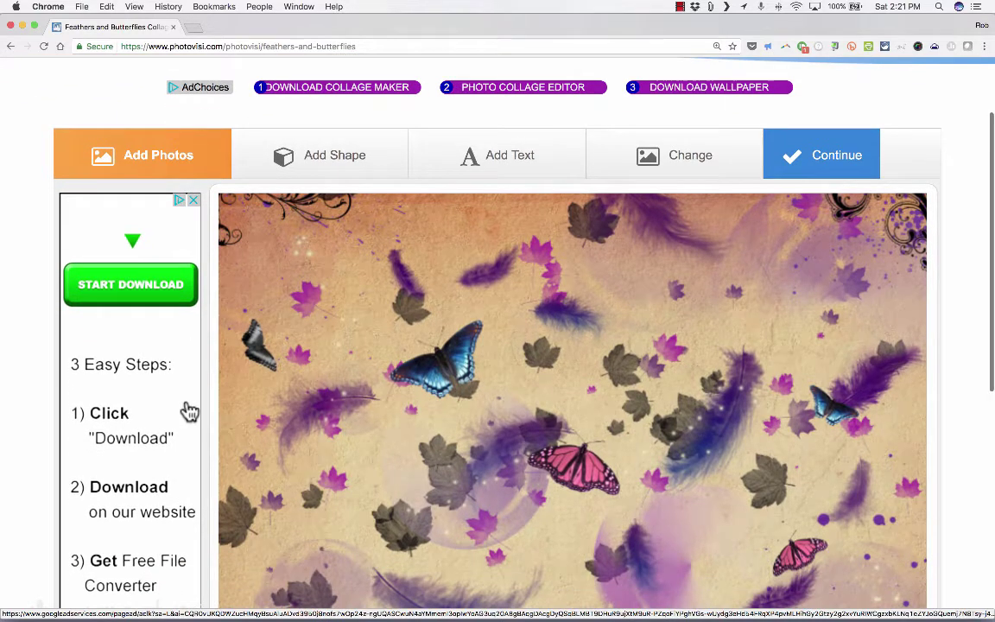
scroll(259, 380, up, 1)
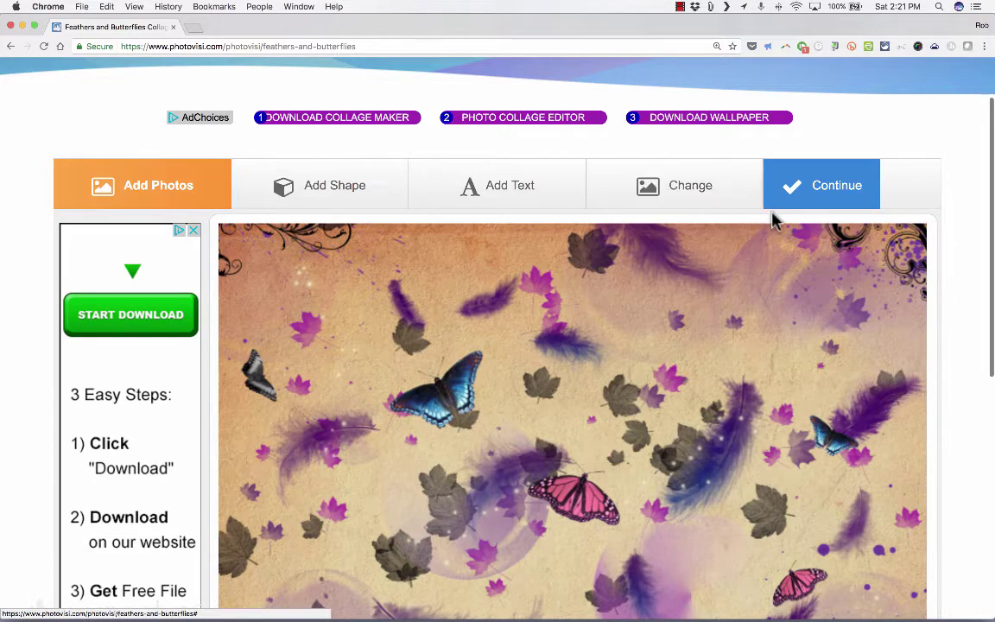
scroll(724, 277, up, 2)
scroll(615, 443, down, 6)
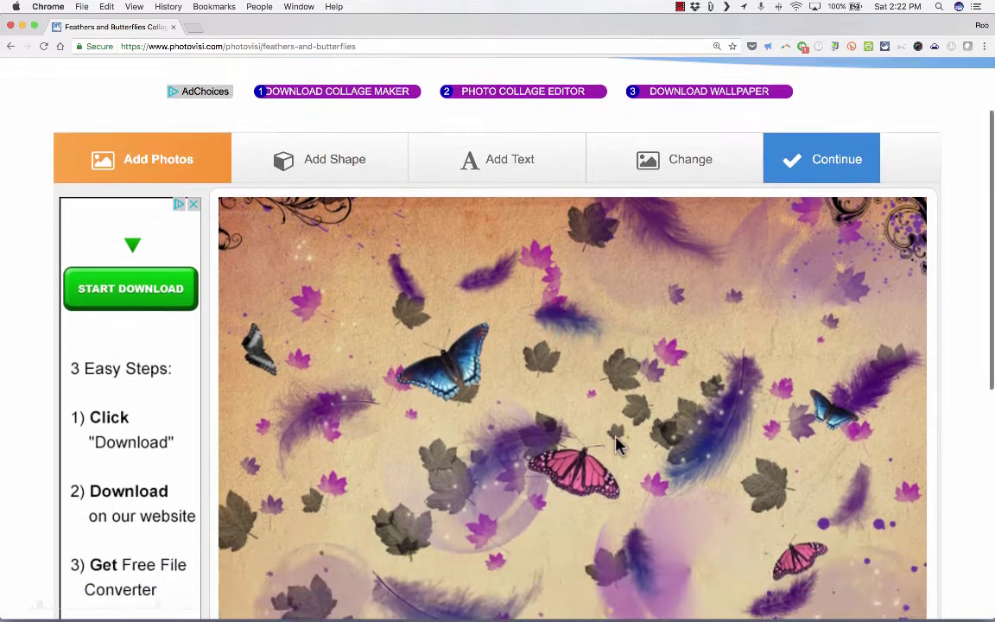
scroll(614, 444, up, 4)
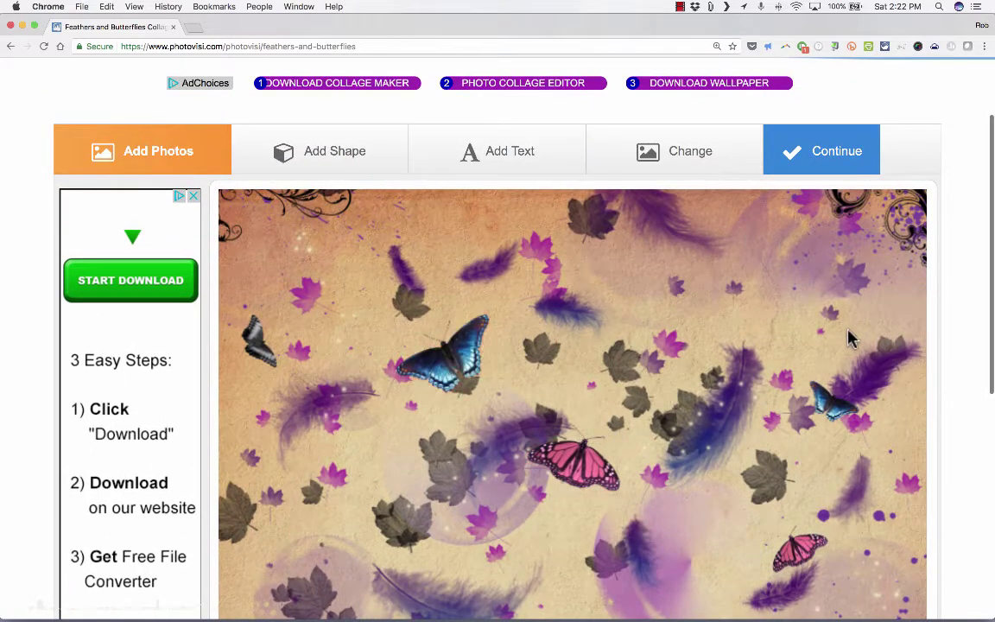
Step: Move a small drifting feather to the right, leaving the blue butterfly in place
click(438, 352)
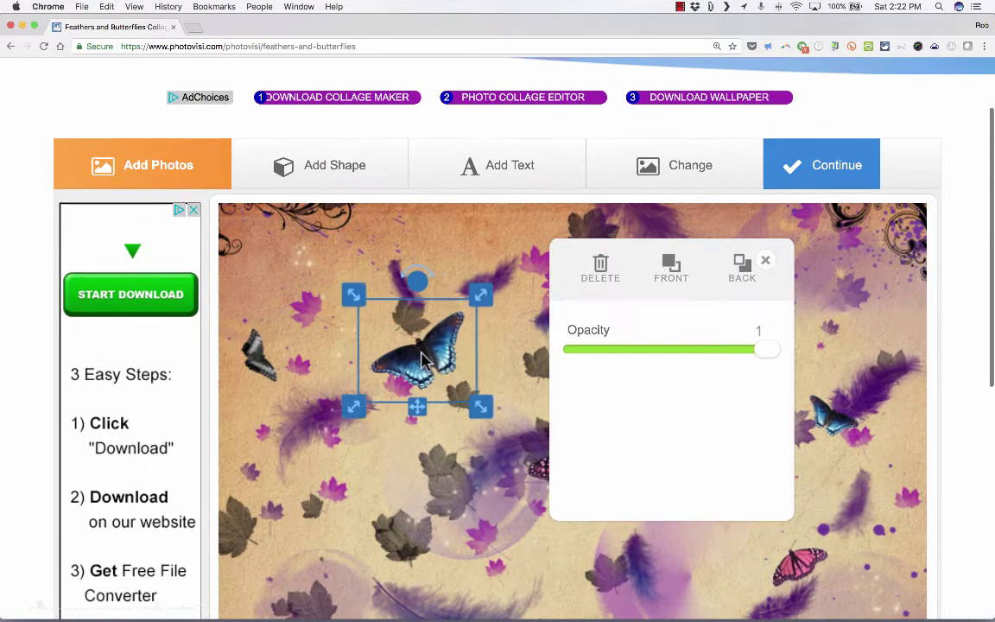
click(307, 371)
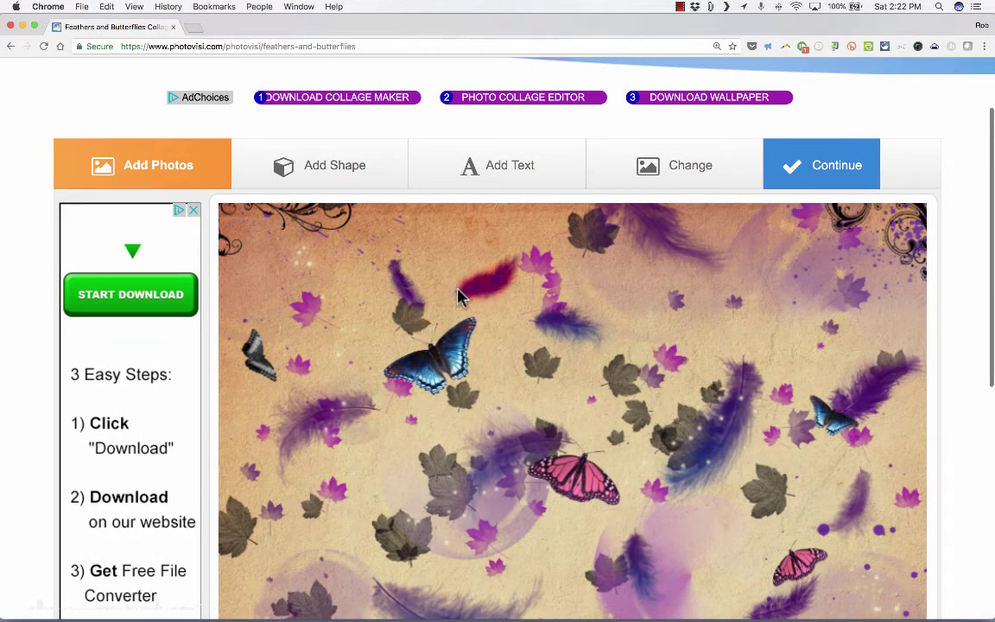
click(380, 276)
drag(359, 282, 479, 289)
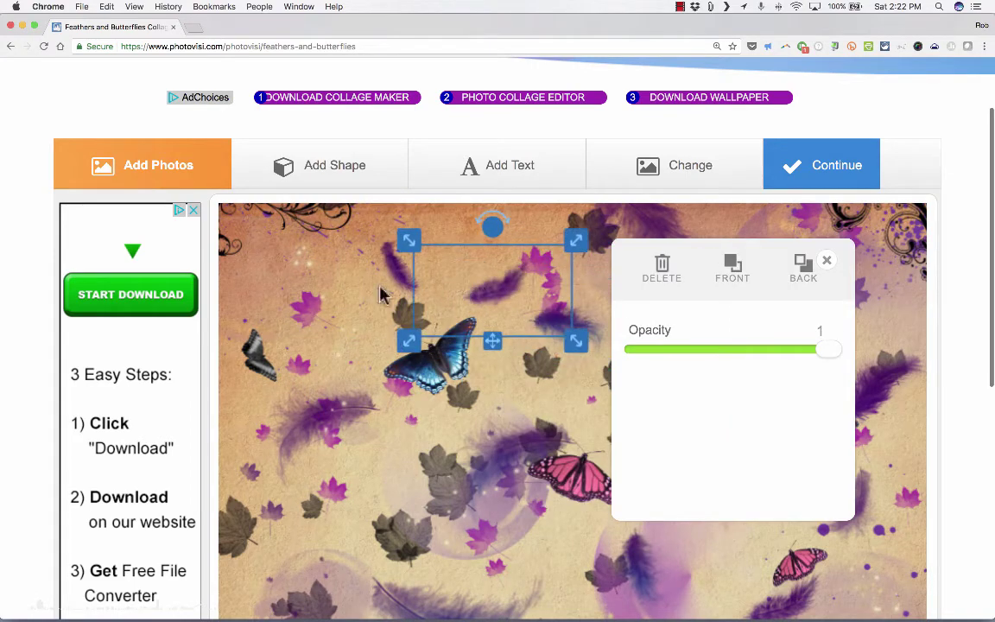
click(307, 224)
Step: Shift a large feather up and right, and slide a lower feather to the right
click(316, 278)
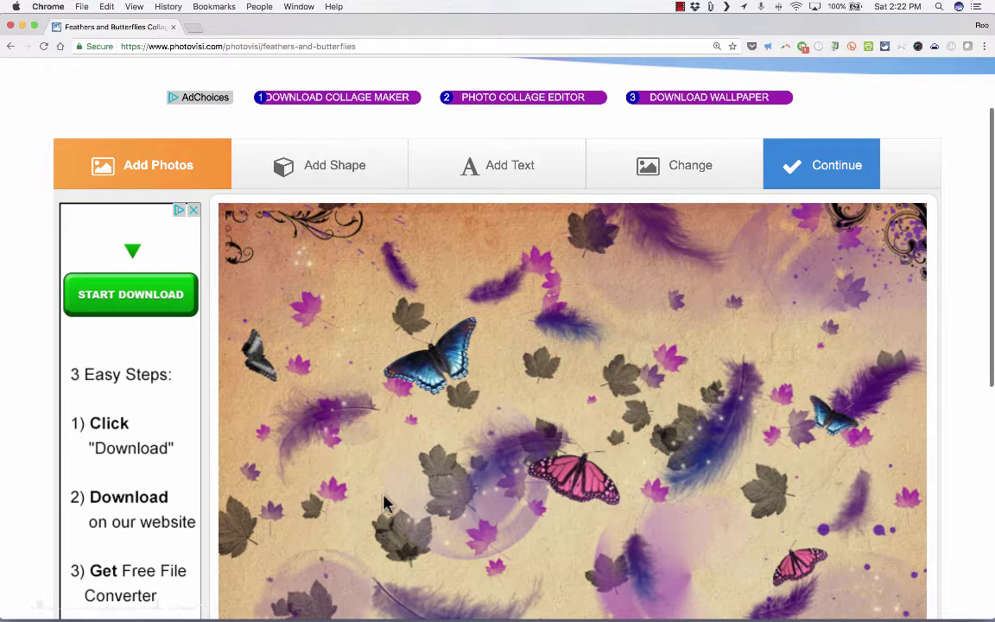
drag(695, 455, 719, 398)
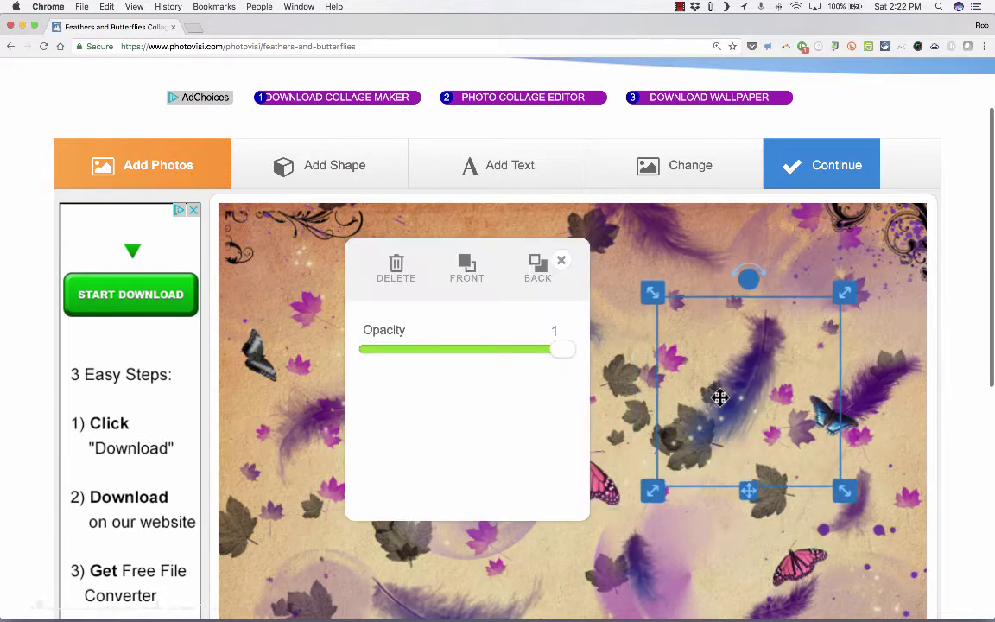
click(622, 288)
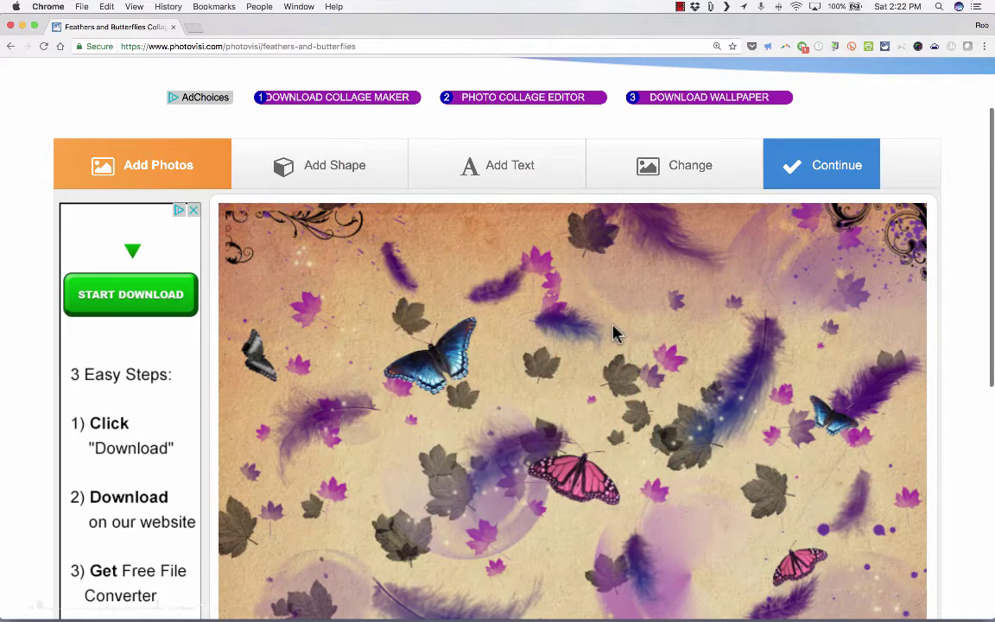
scroll(737, 486, down, 3)
click(567, 455)
drag(567, 455, 665, 452)
Step: Zoom the page out to 125% and bring up the Add Photos options
click(553, 329)
scroll(544, 328, up, 3)
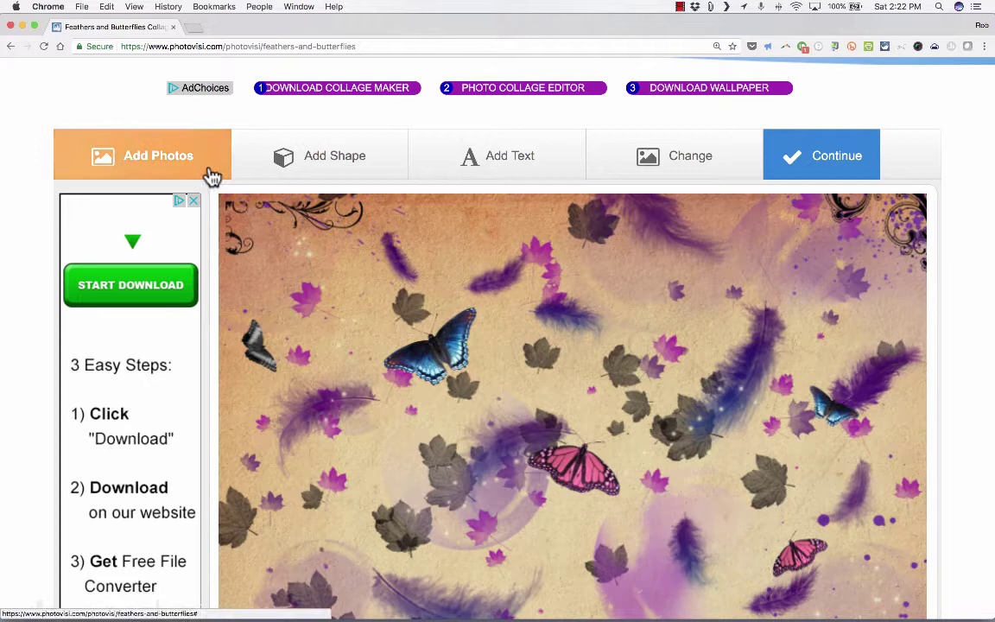
click(145, 169)
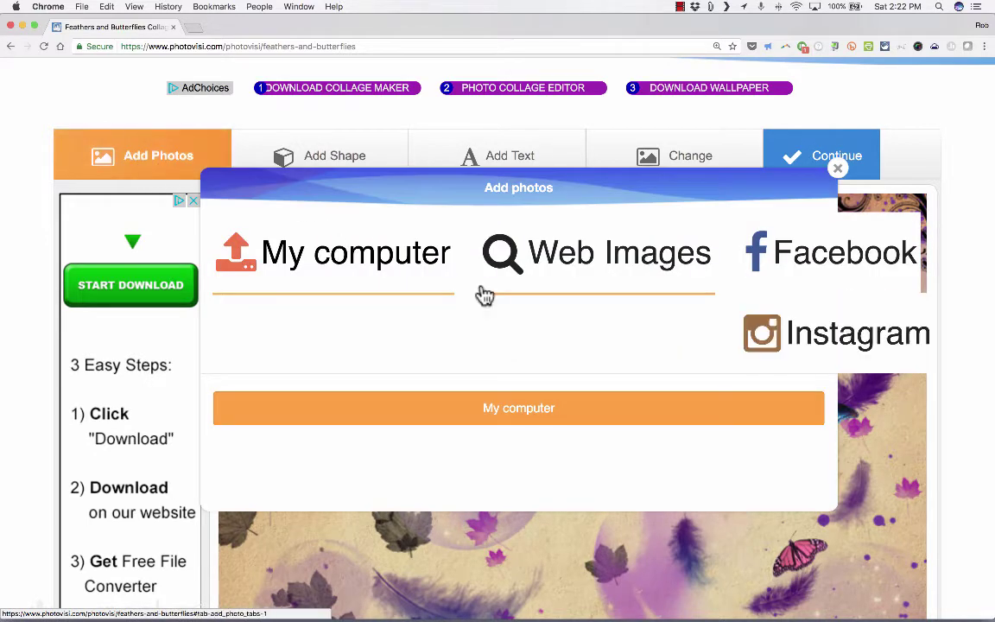
key(super+minus)
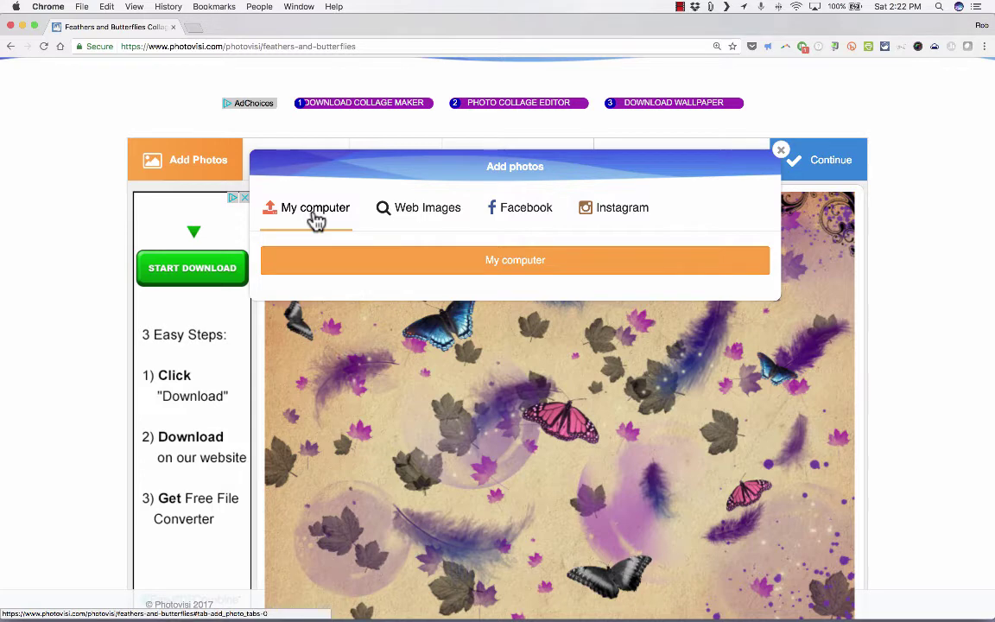
scroll(312, 216, down, 1)
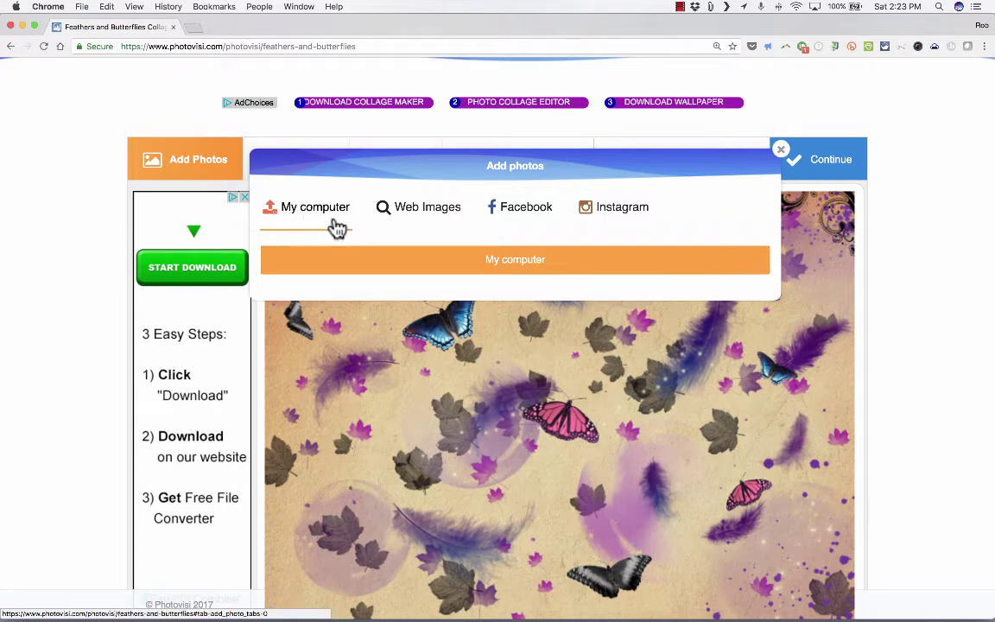
click(442, 265)
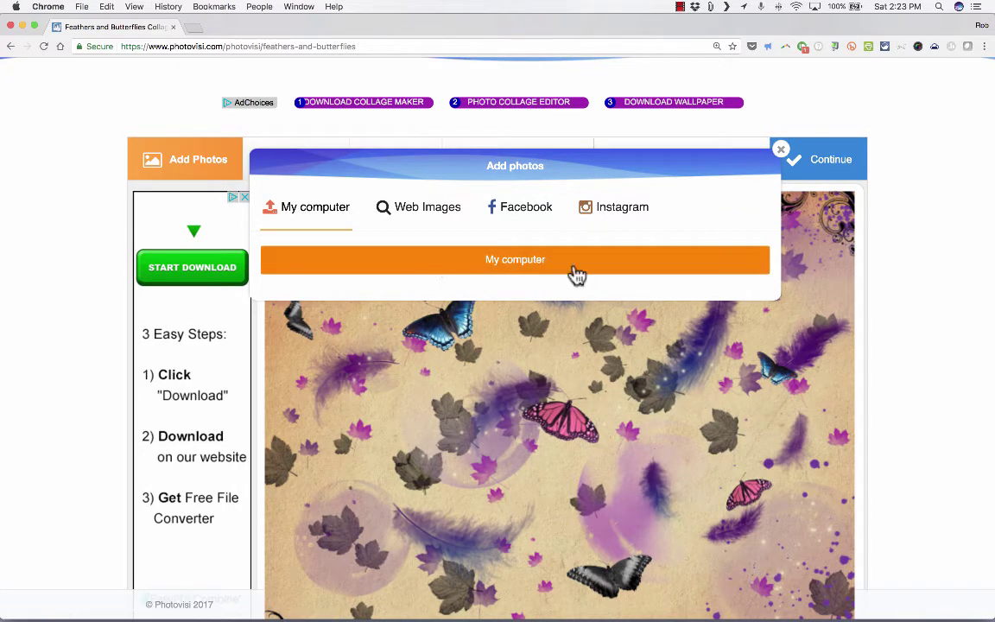
Step: Search Web Images for 'spain' and add the Spanish flag from the second results page
click(422, 219)
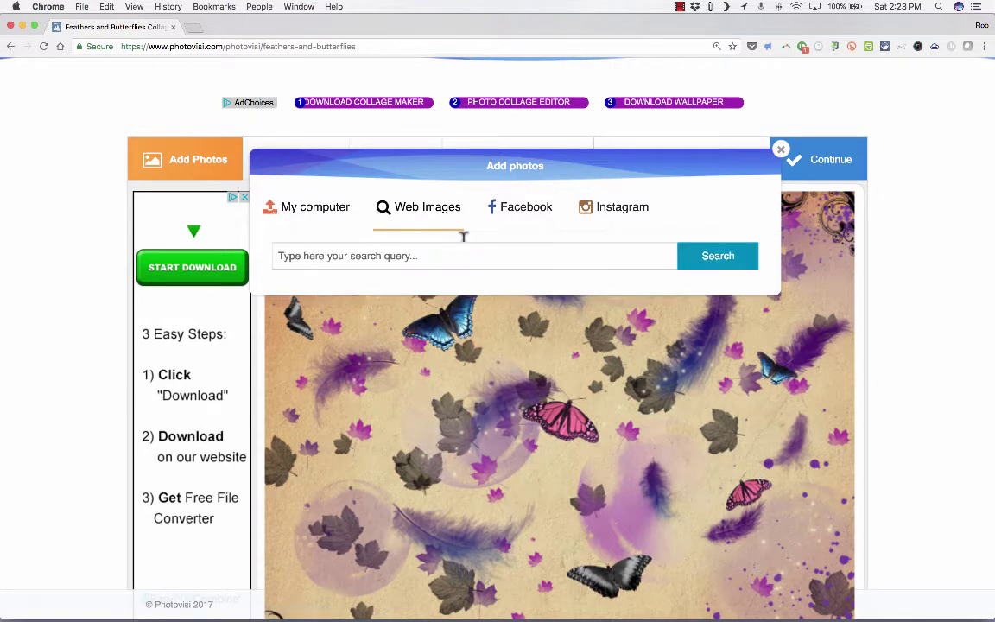
click(427, 249)
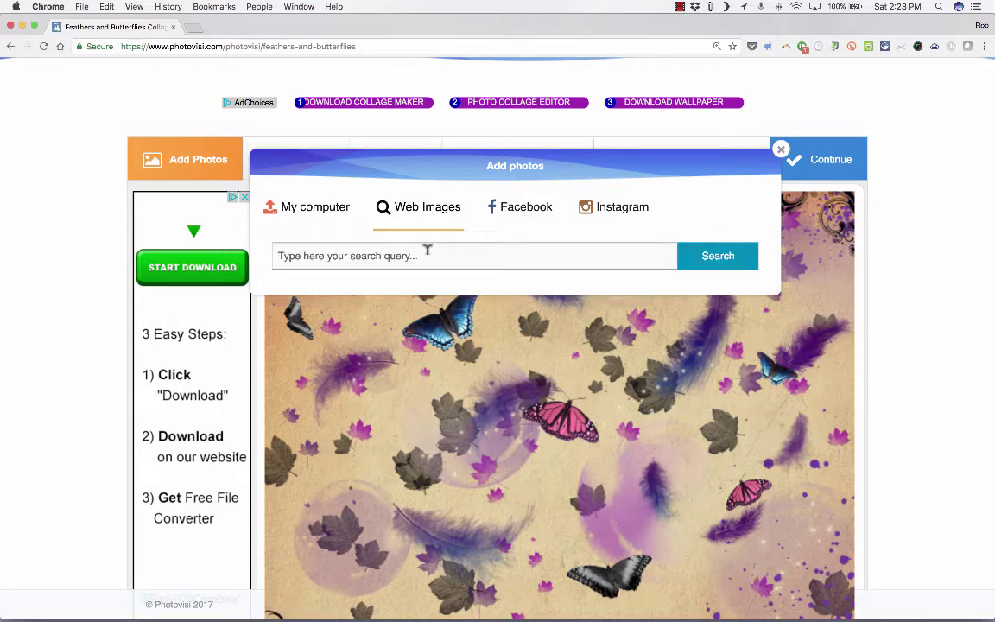
text(spain)
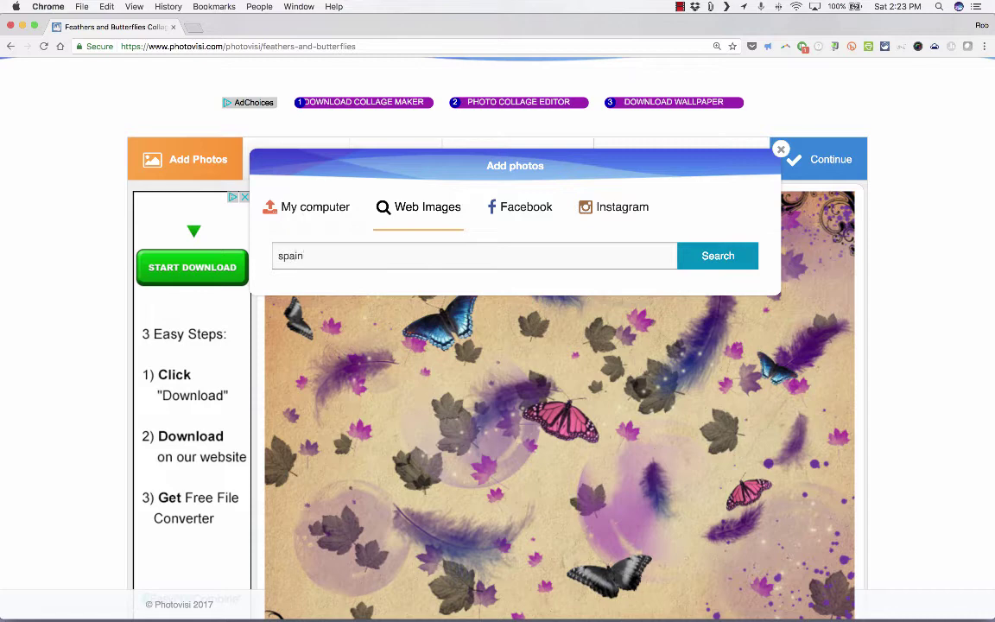
key(Return)
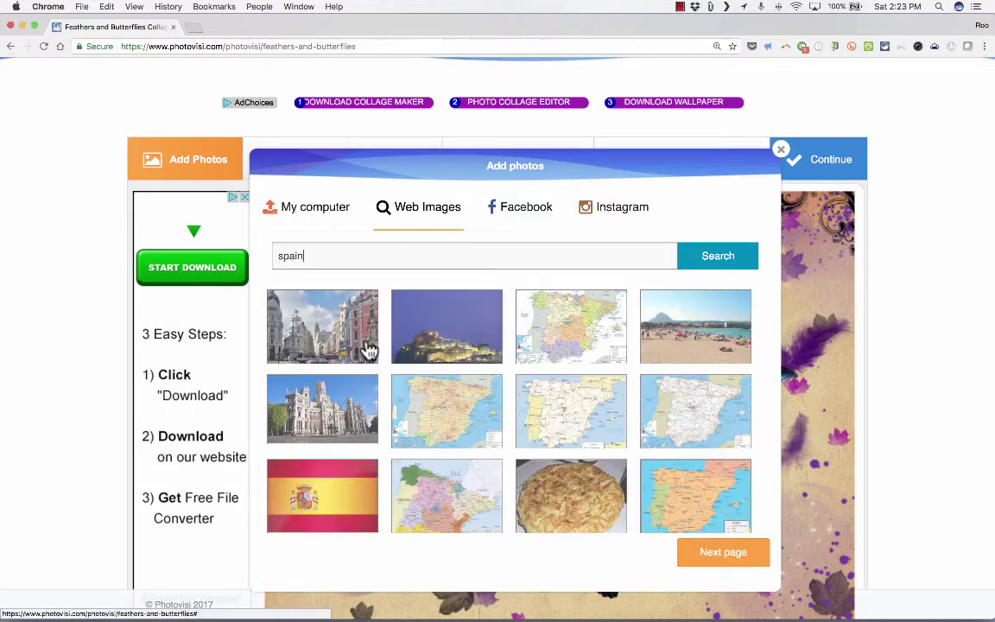
scroll(369, 402, down, 3)
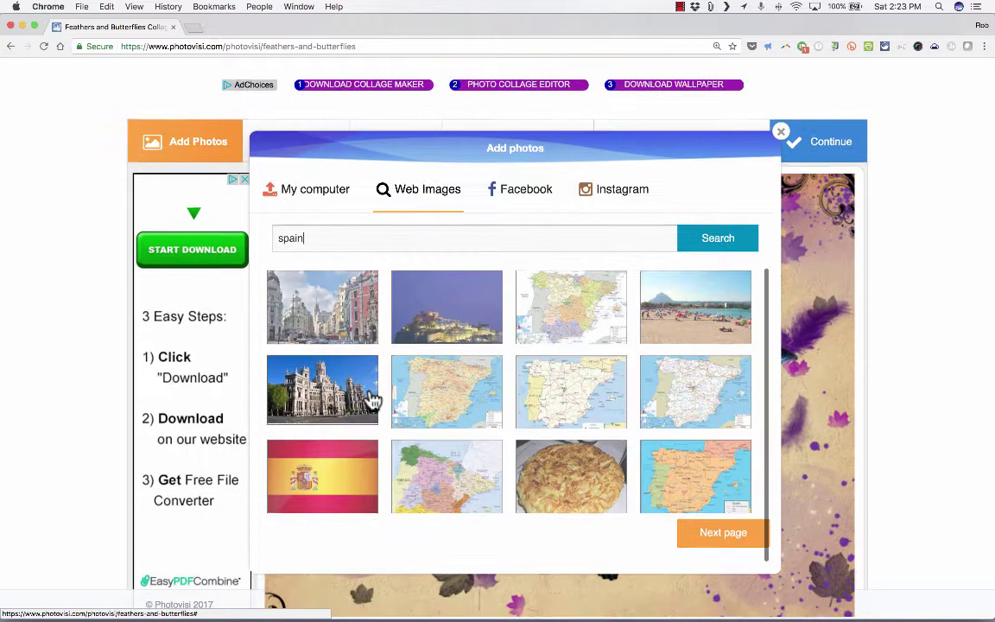
click(722, 499)
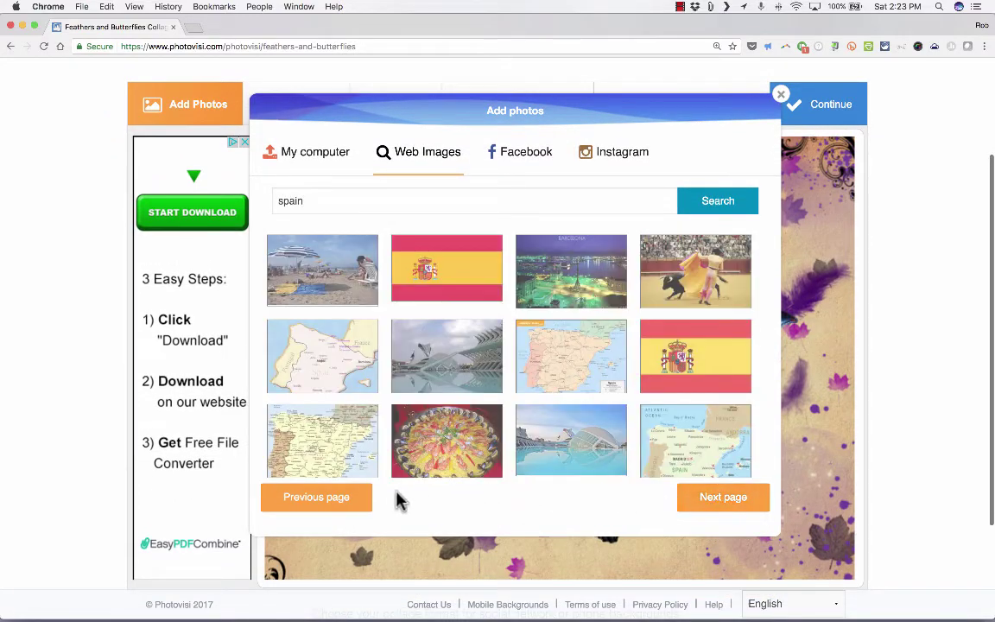
click(447, 287)
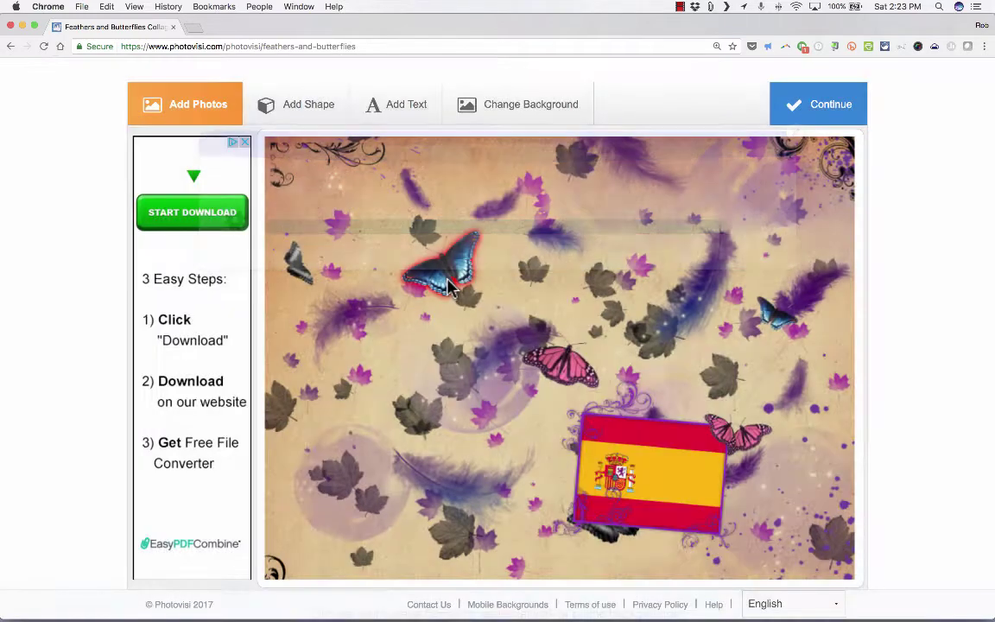
Step: Move the Spanish flag to the upper left, straighten its tilt and enlarge it slightly
drag(601, 441, 421, 247)
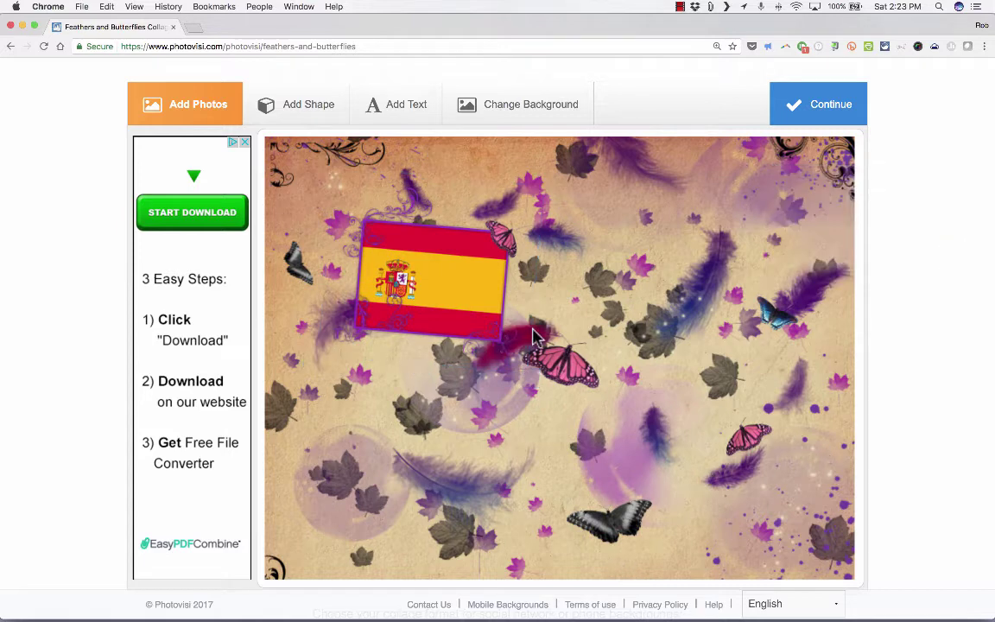
click(453, 293)
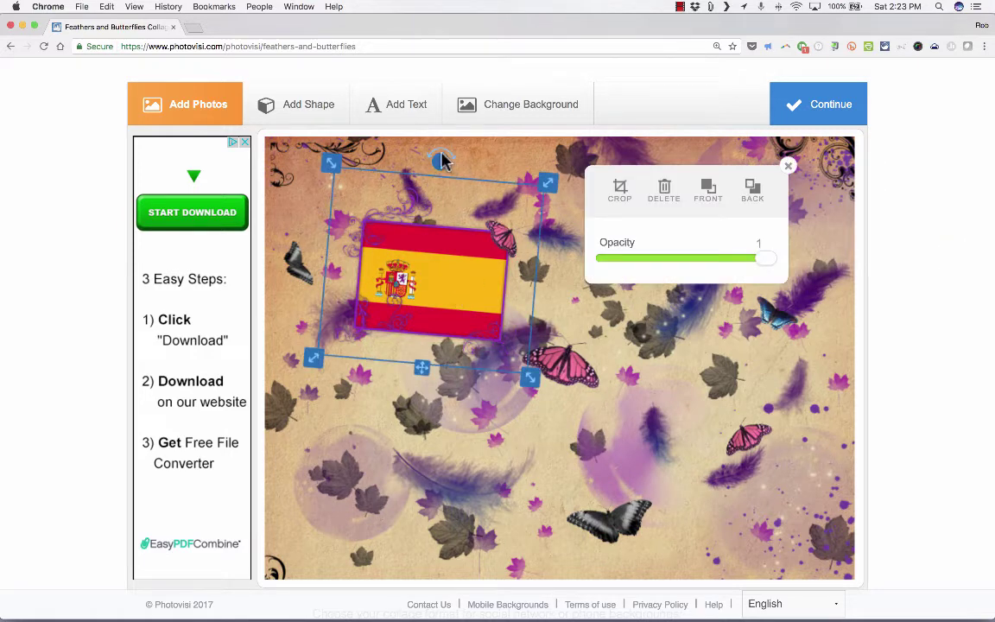
drag(440, 159, 442, 217)
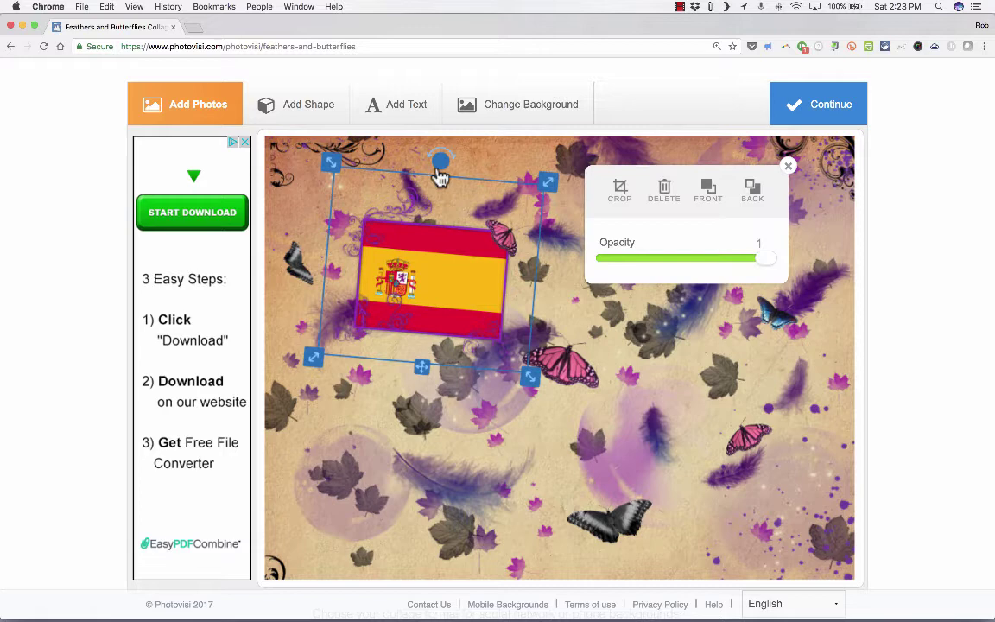
mouse_move(440, 177)
mouse_down()
mouse_move(426, 168)
mouse_move(412, 186)
mouse_move(455, 175)
mouse_move(400, 178)
mouse_move(429, 179)
mouse_up()
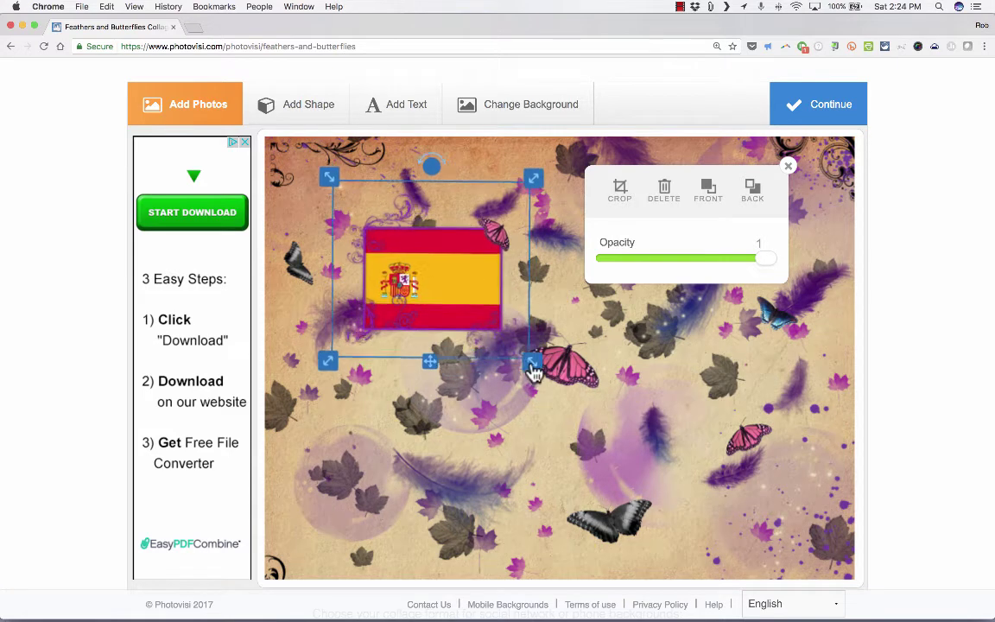
drag(535, 368, 551, 383)
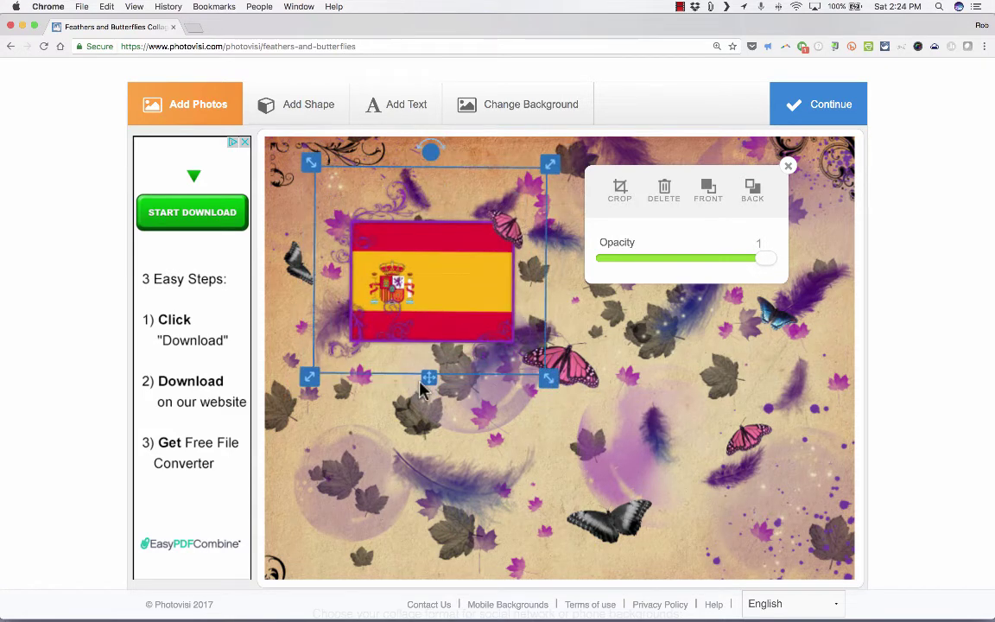
Step: Shrink the flag slightly, keeping it fully opaque and leaving it uncropped
drag(428, 380, 432, 396)
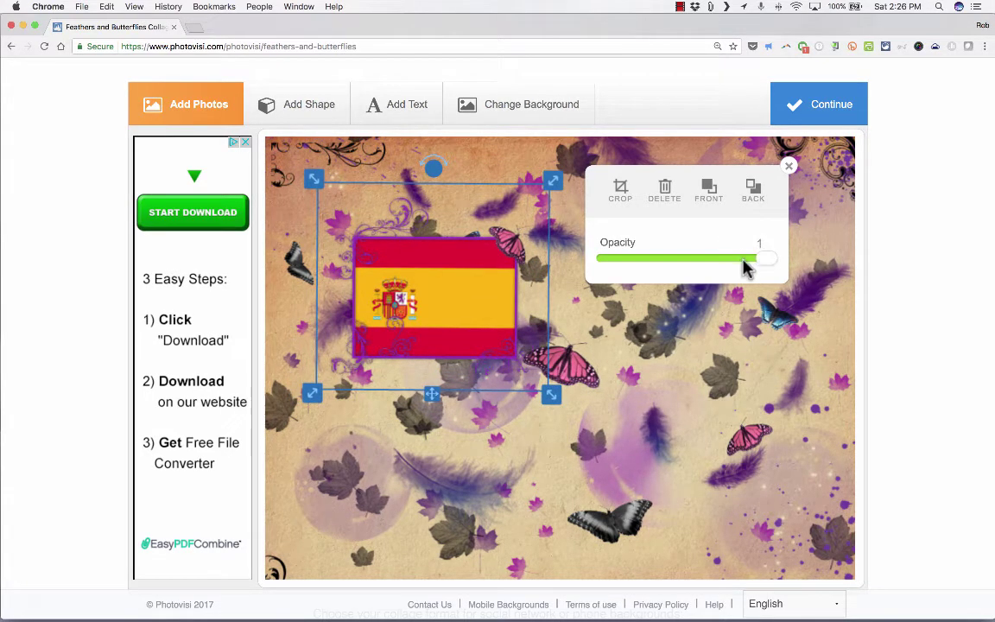
drag(742, 259, 775, 262)
click(620, 192)
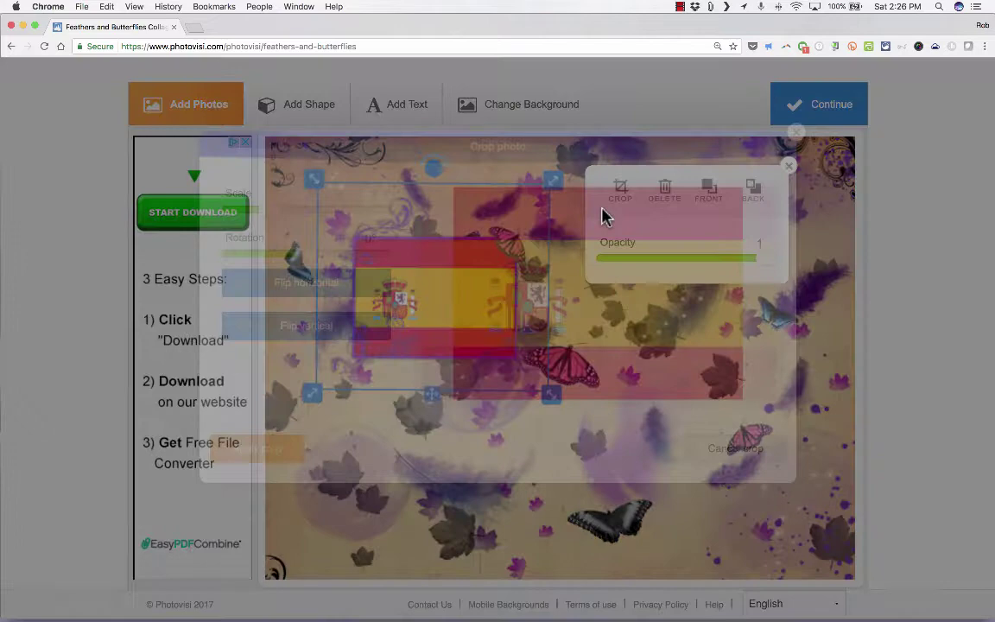
key(Escape)
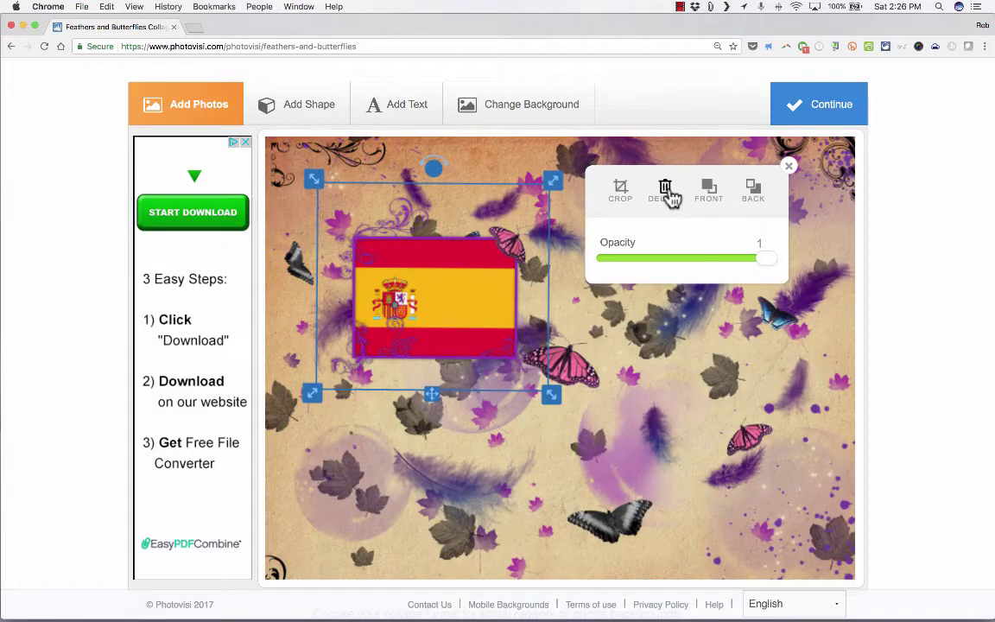
Step: Send the flag behind the pink butterfly and move it toward the top-left corner
drag(478, 290, 547, 269)
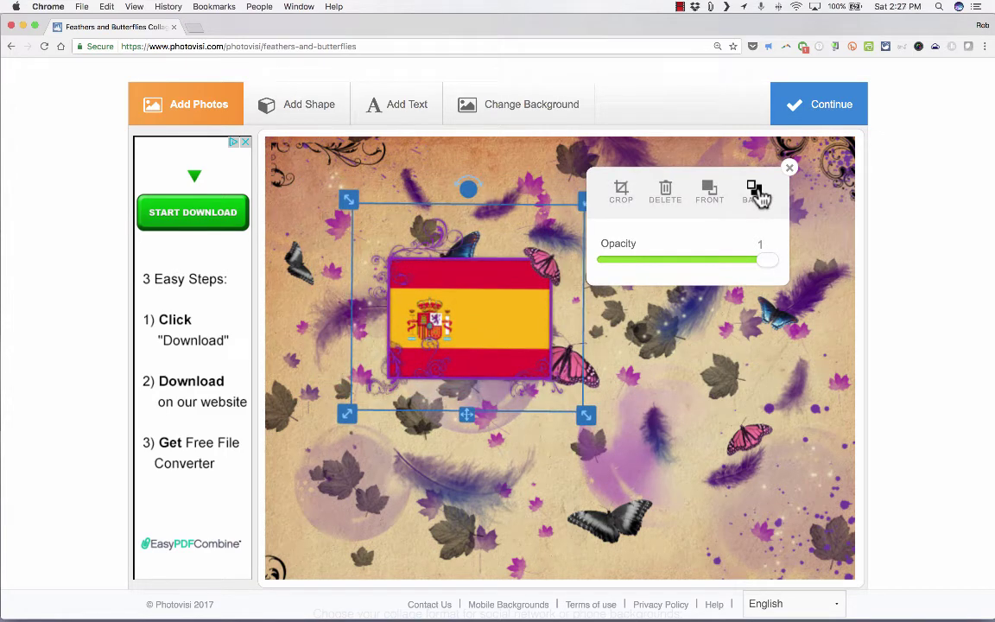
click(757, 196)
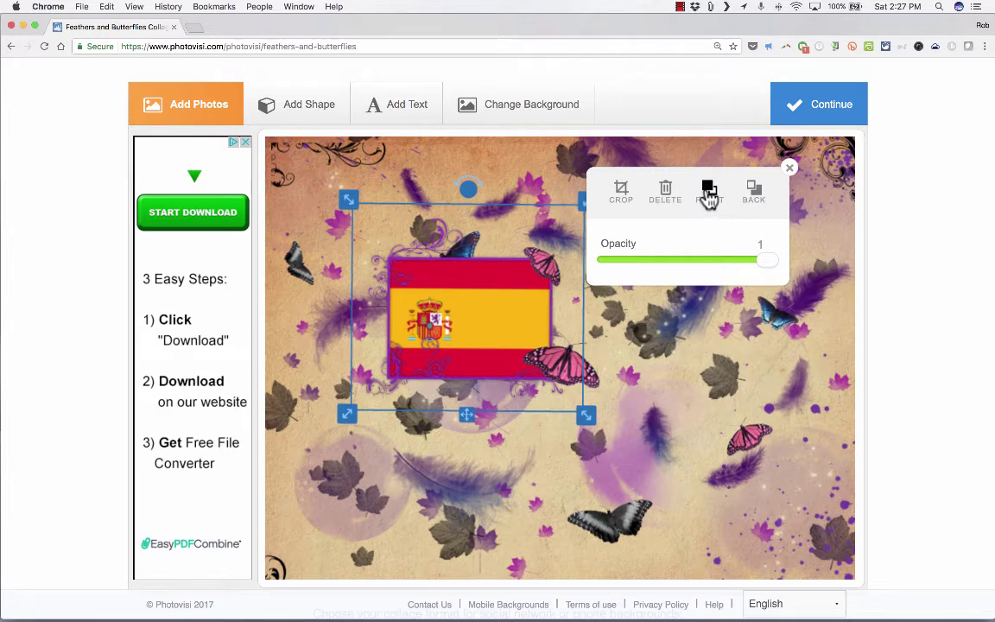
drag(442, 288, 396, 243)
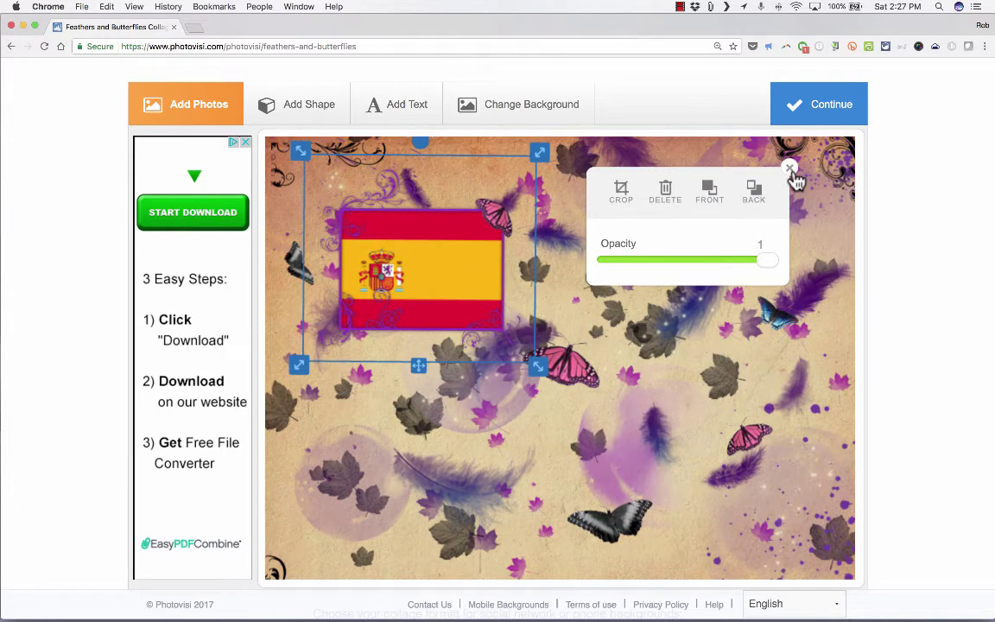
Step: Add the map of Spain and the Spanish city photos from the 'spain' web results
click(792, 171)
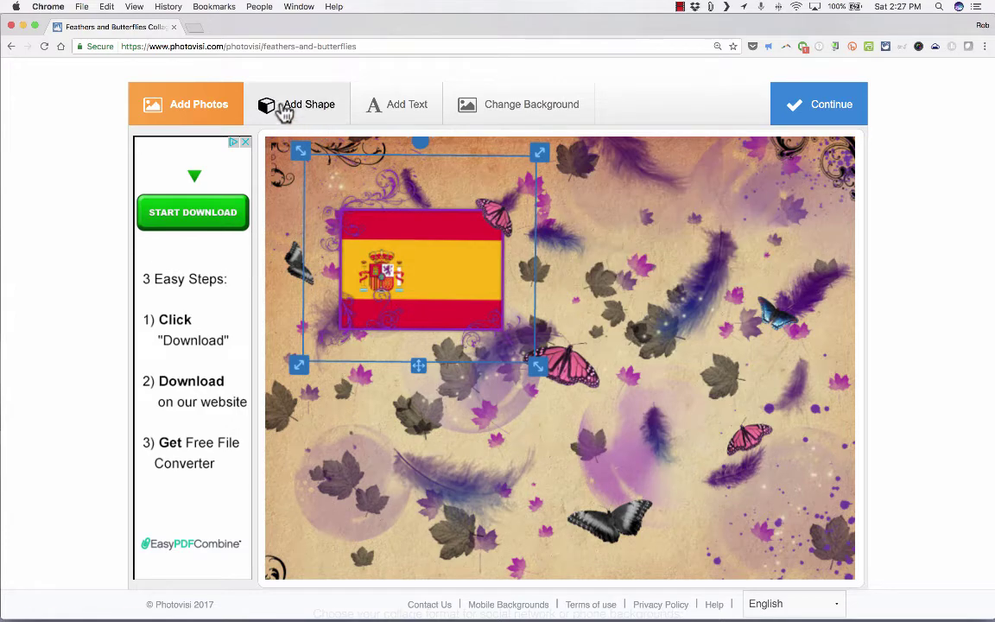
click(160, 105)
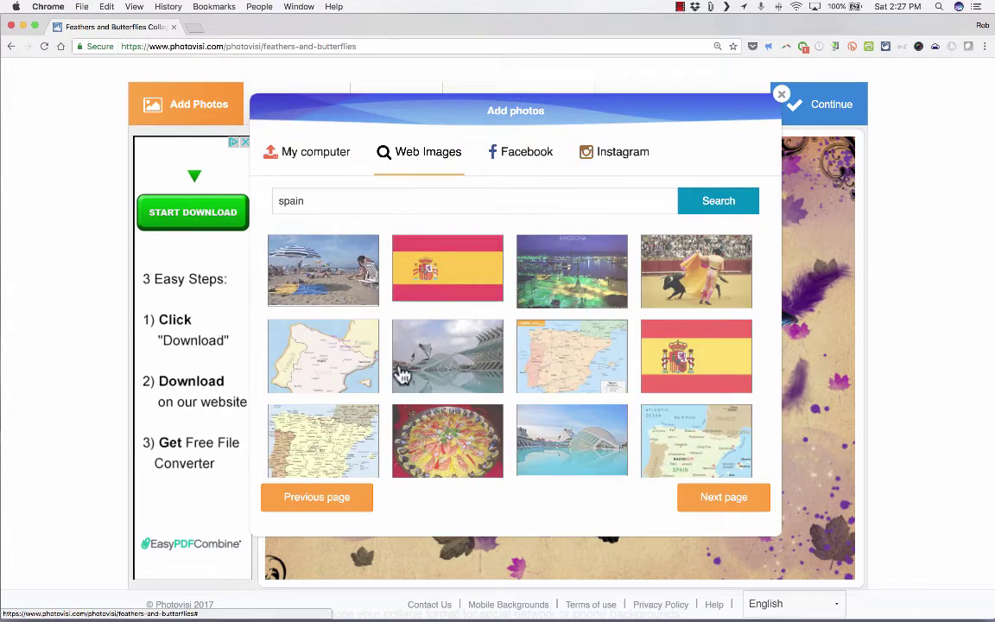
click(571, 358)
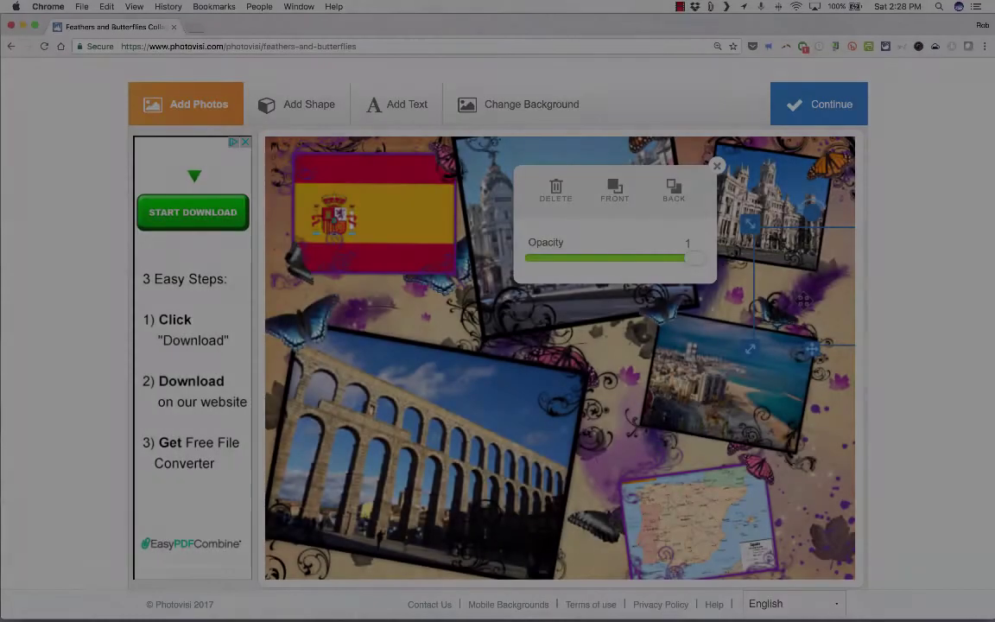
click(716, 165)
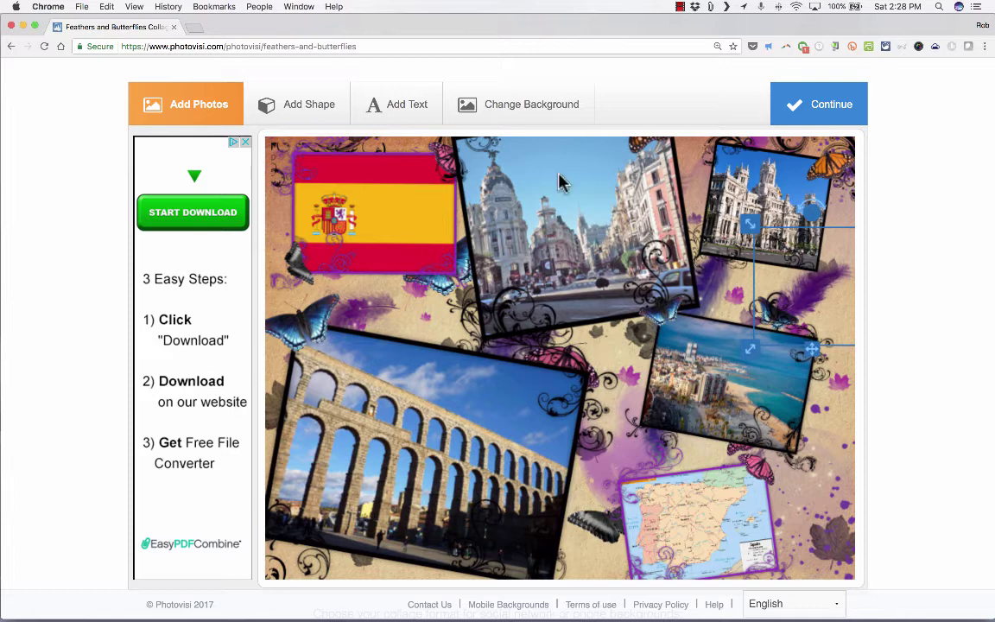
Step: Add a purple feather shape and a red rose shape, placing the rose beside the flag
click(303, 108)
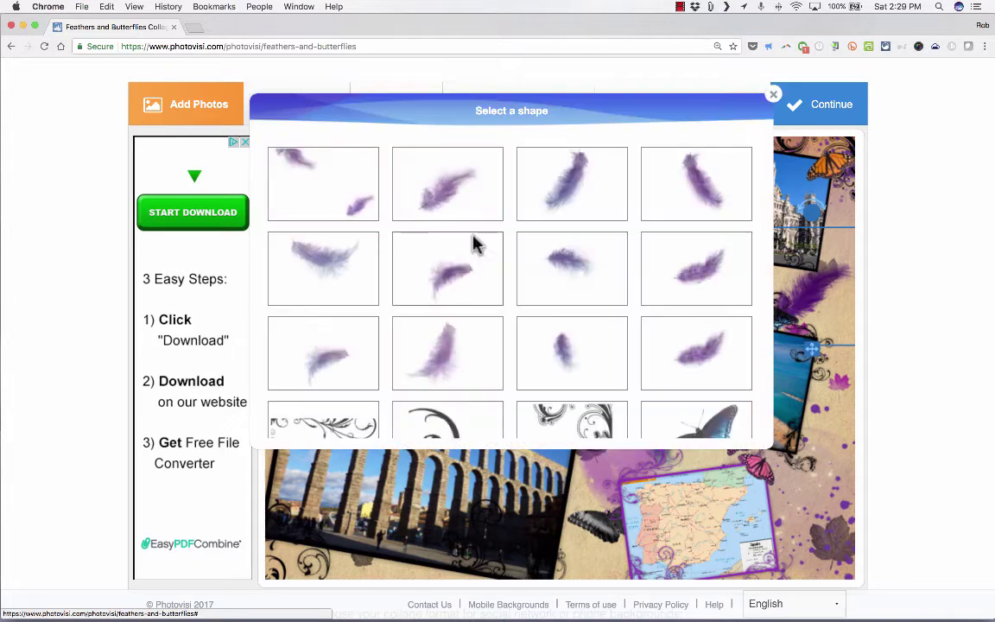
click(570, 201)
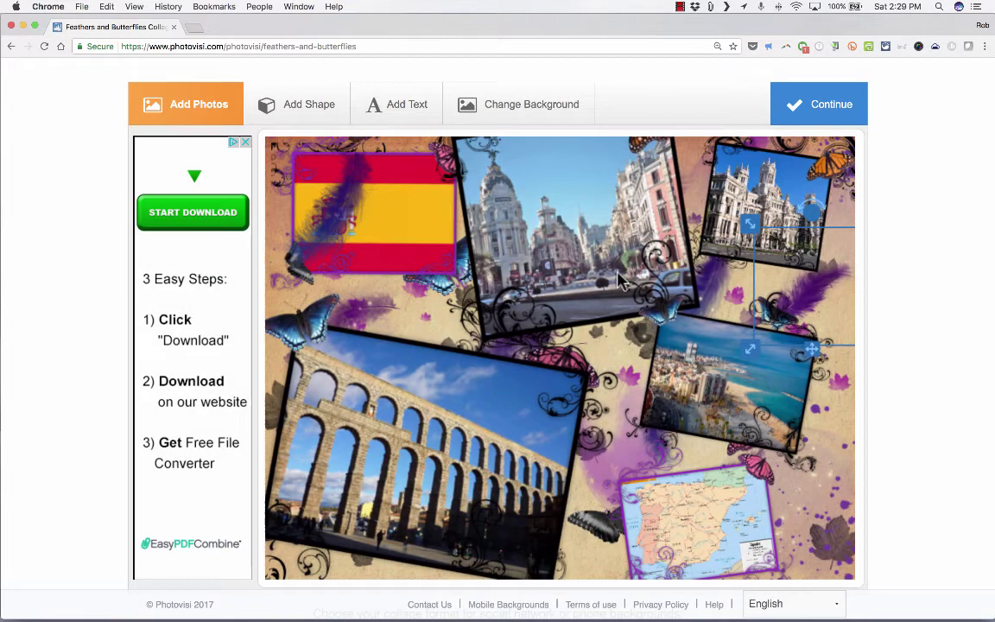
click(294, 109)
scroll(422, 348, down, 5)
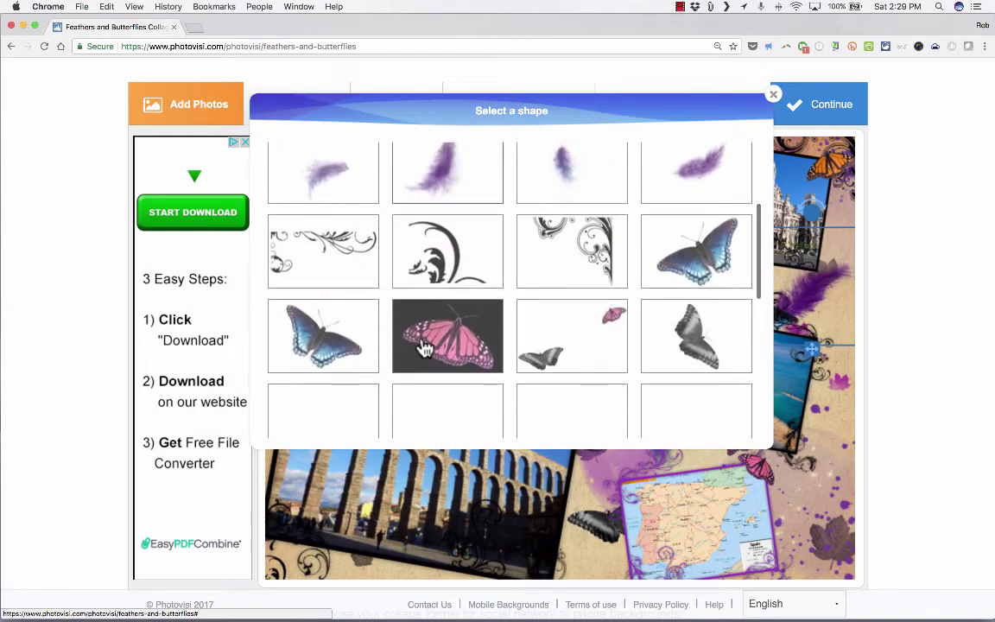
scroll(621, 343, down, 8)
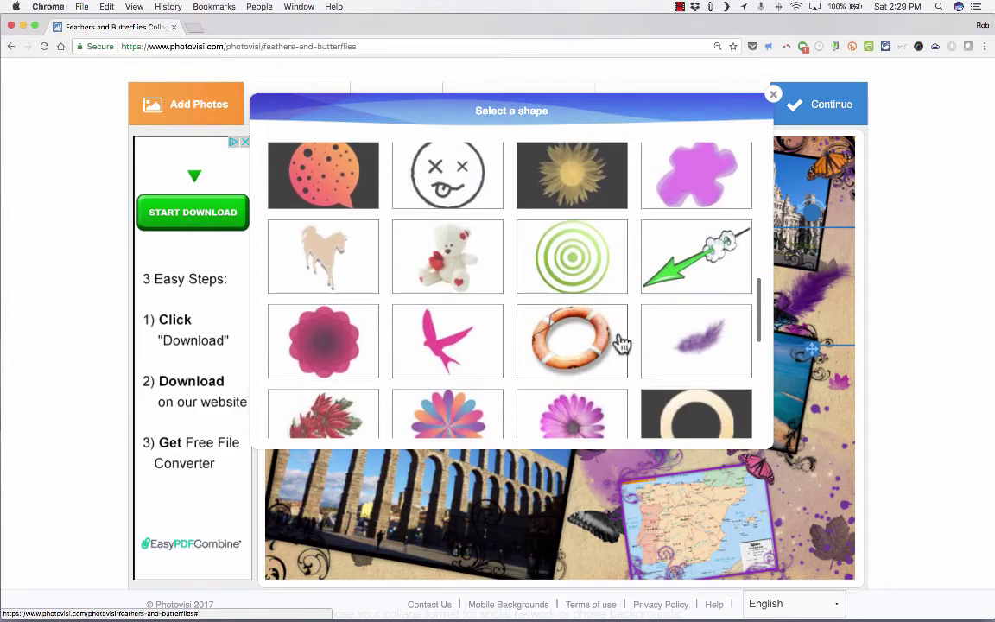
scroll(621, 344, down, 2)
click(618, 259)
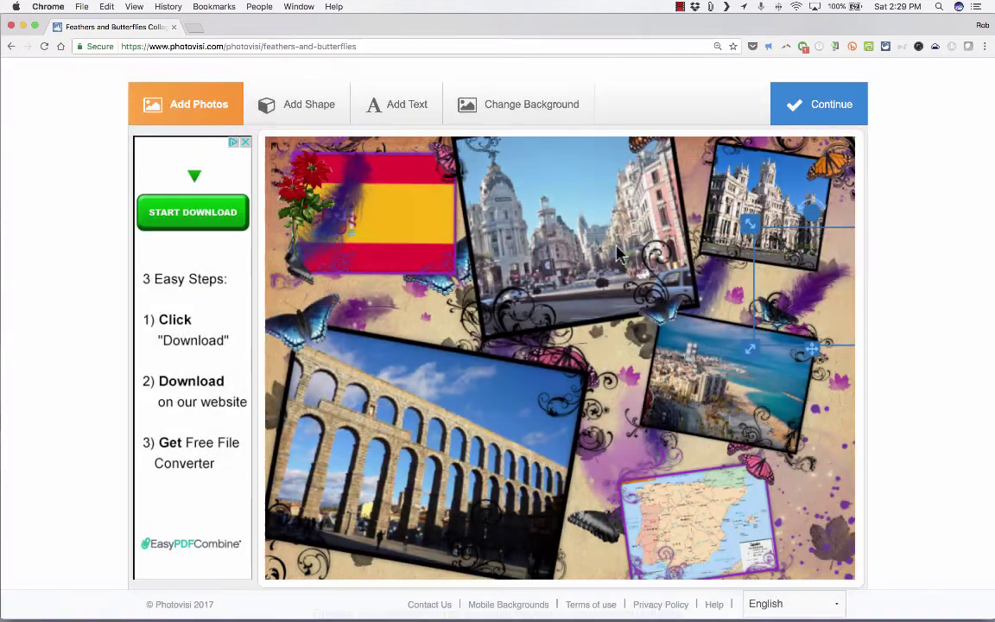
drag(267, 183, 278, 218)
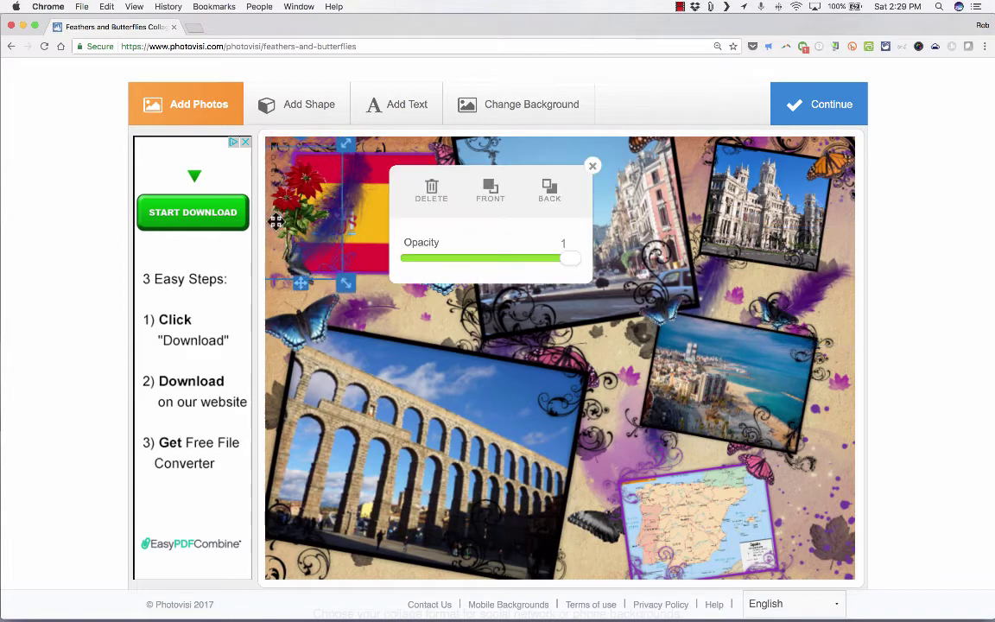
click(592, 165)
Step: Add a text box reading 'Spain' to the collage
click(406, 110)
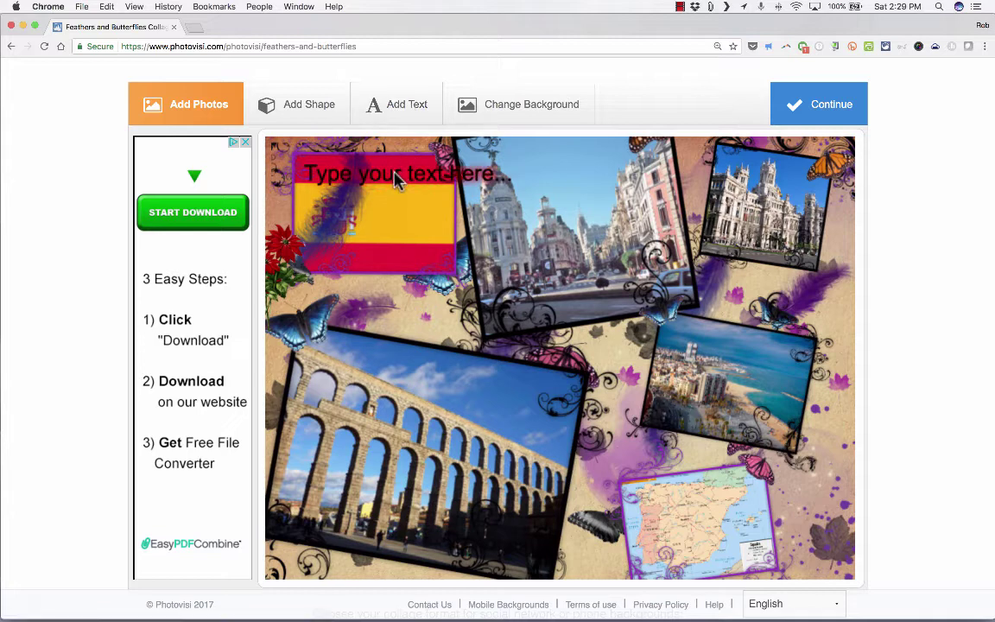
click(396, 173)
scroll(406, 170, down, 1)
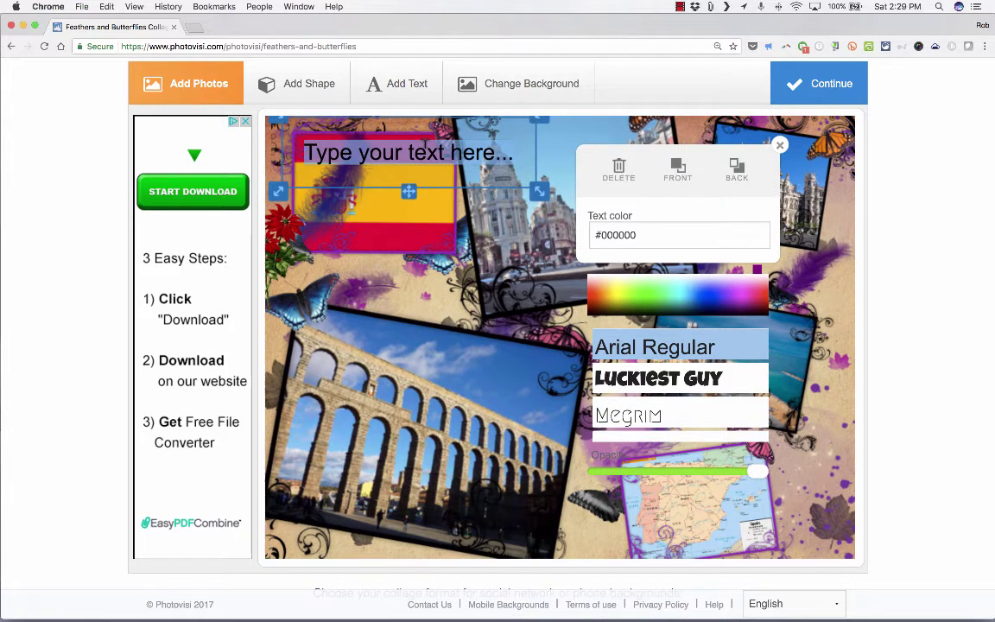
text(Spain)
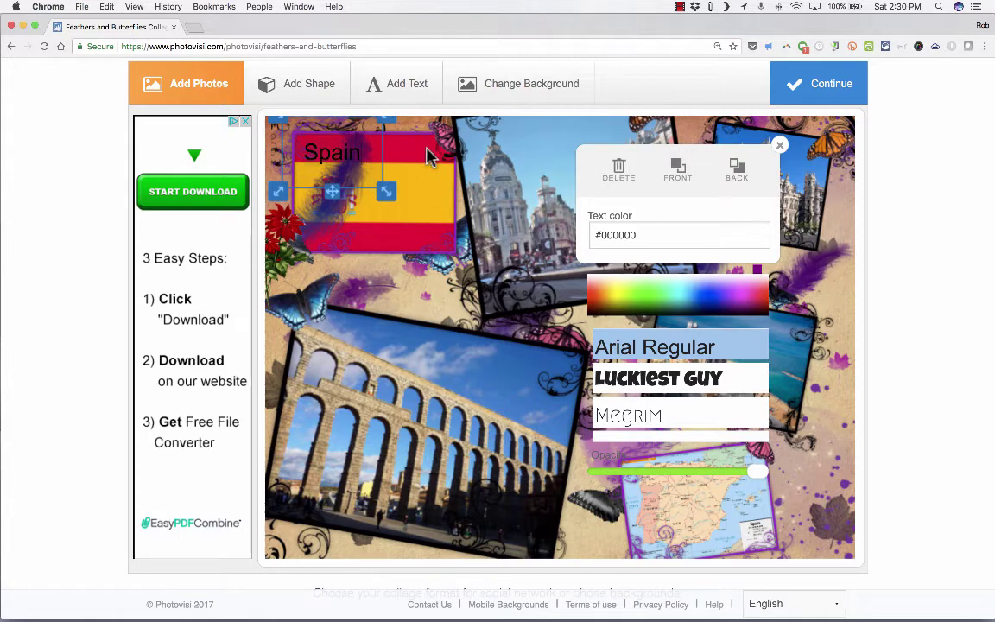
Step: Move the flag lower and place the 'Spain' title over the Madrid street photo
click(344, 156)
drag(345, 155, 363, 255)
click(359, 154)
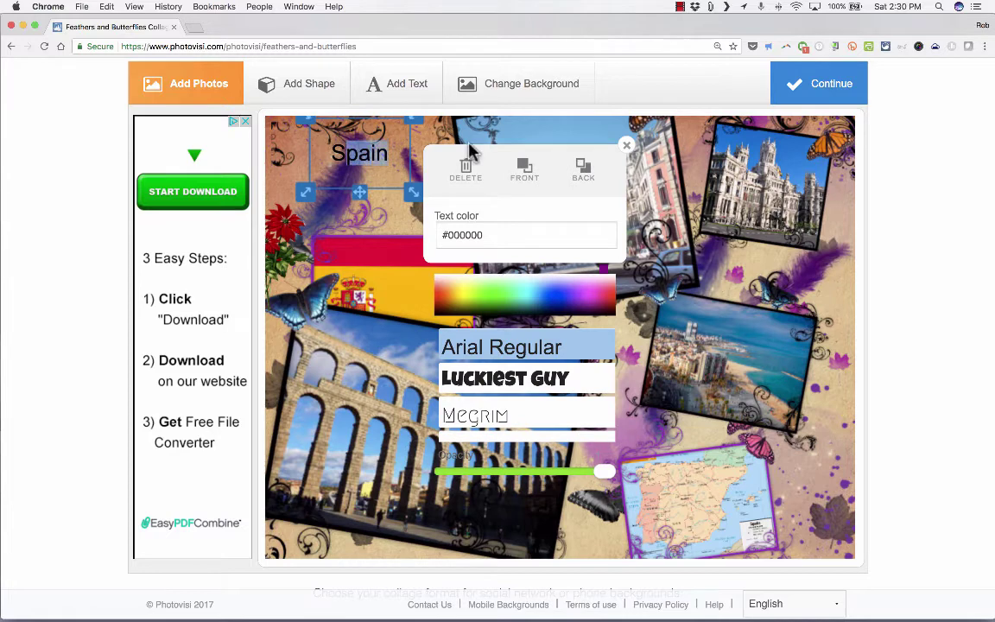
drag(346, 167, 500, 185)
click(755, 154)
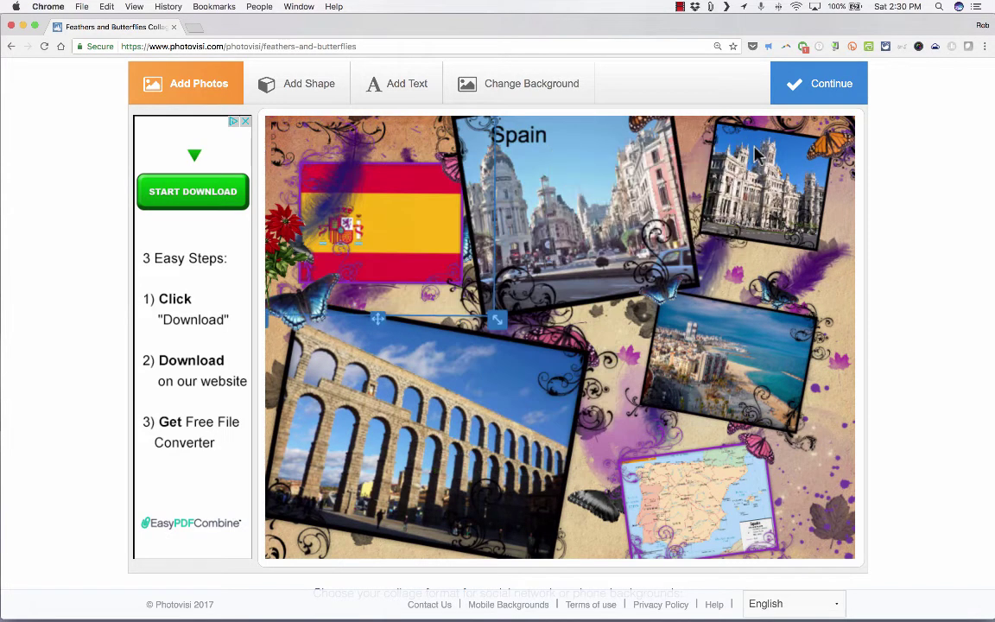
click(401, 98)
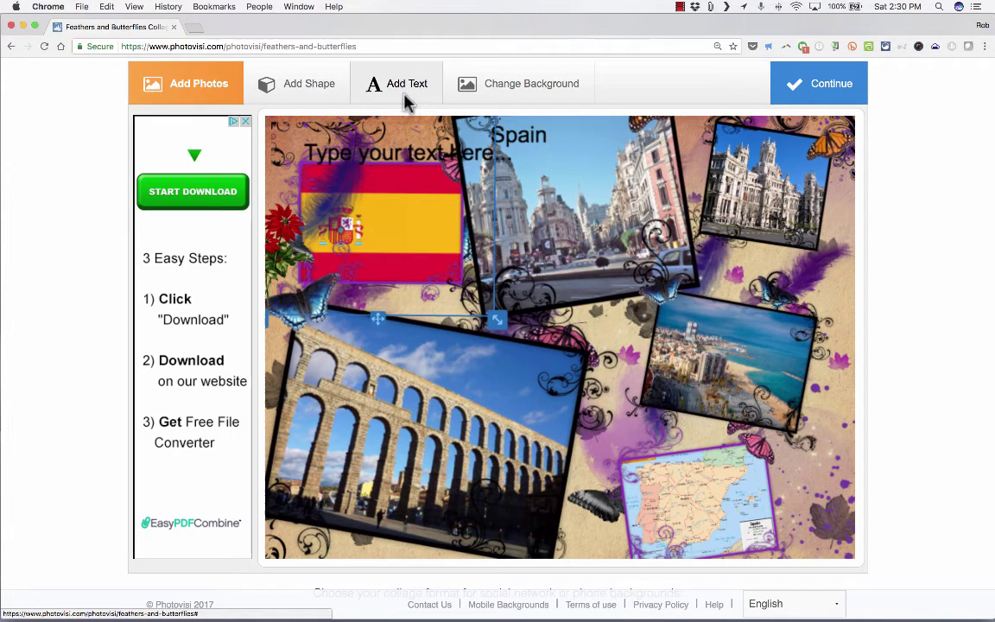
Step: Try the blue, green sunburst and yellow backgrounds, then settle on the purple galaxy backdrop
scroll(524, 108, up, 3)
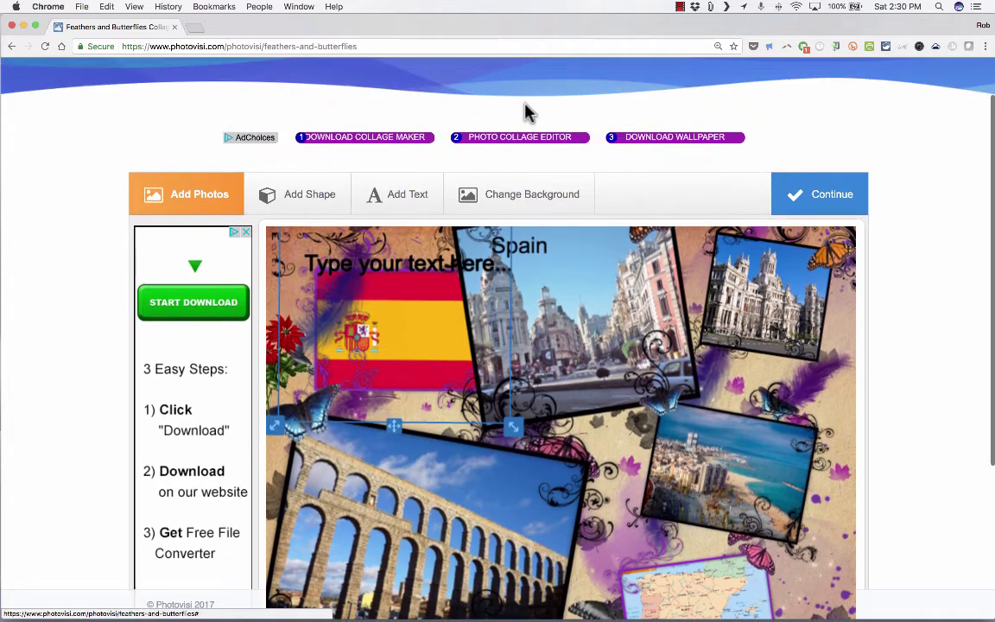
click(466, 204)
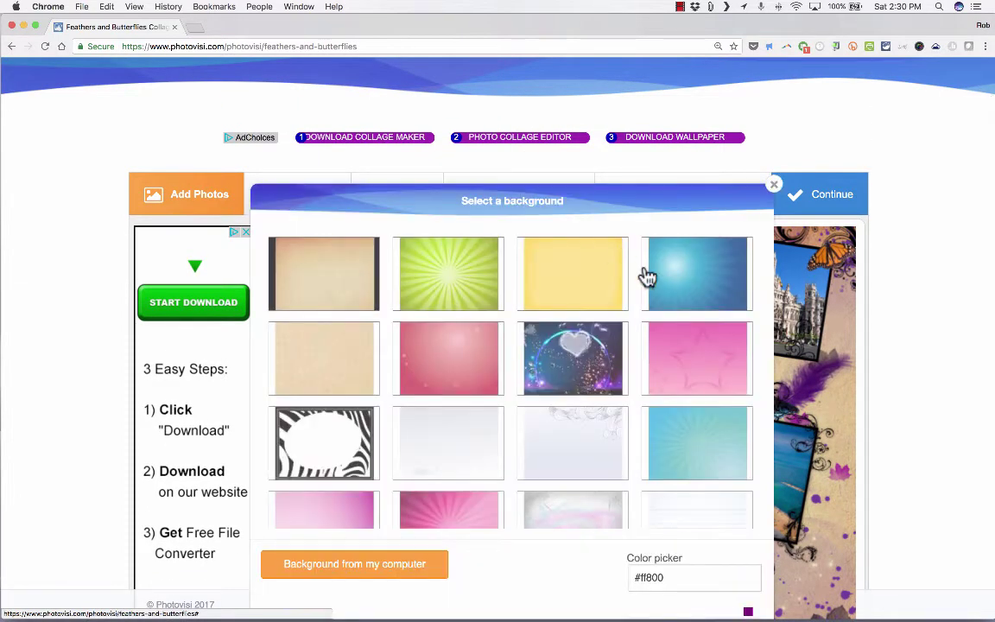
click(695, 285)
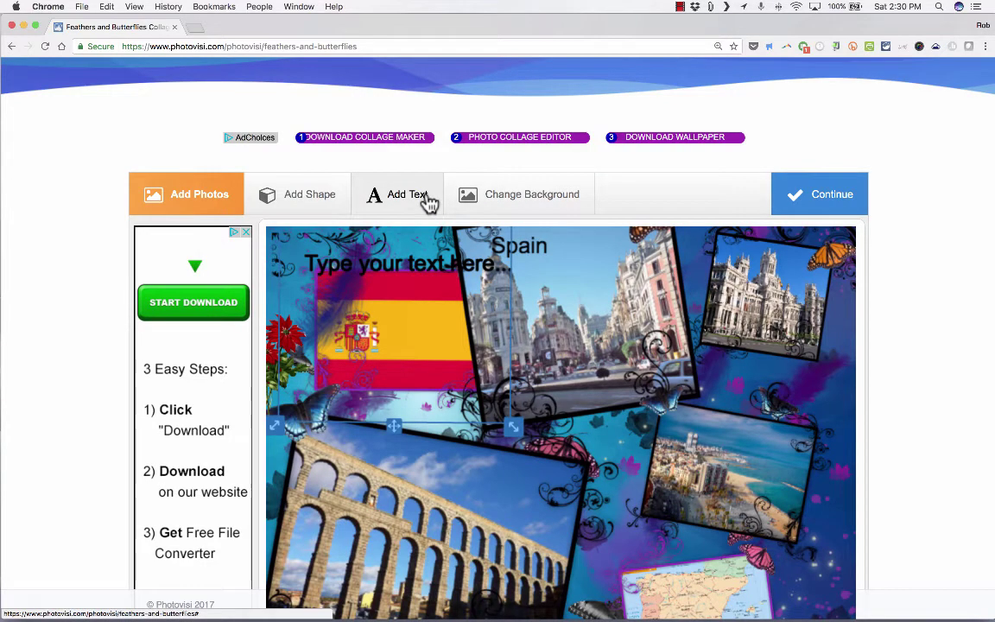
click(496, 198)
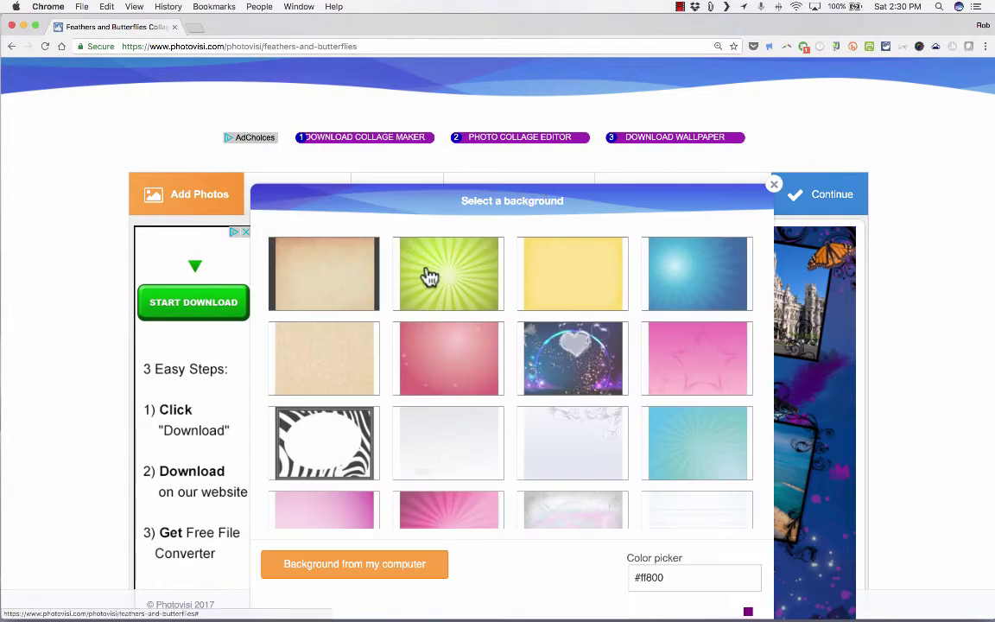
click(428, 276)
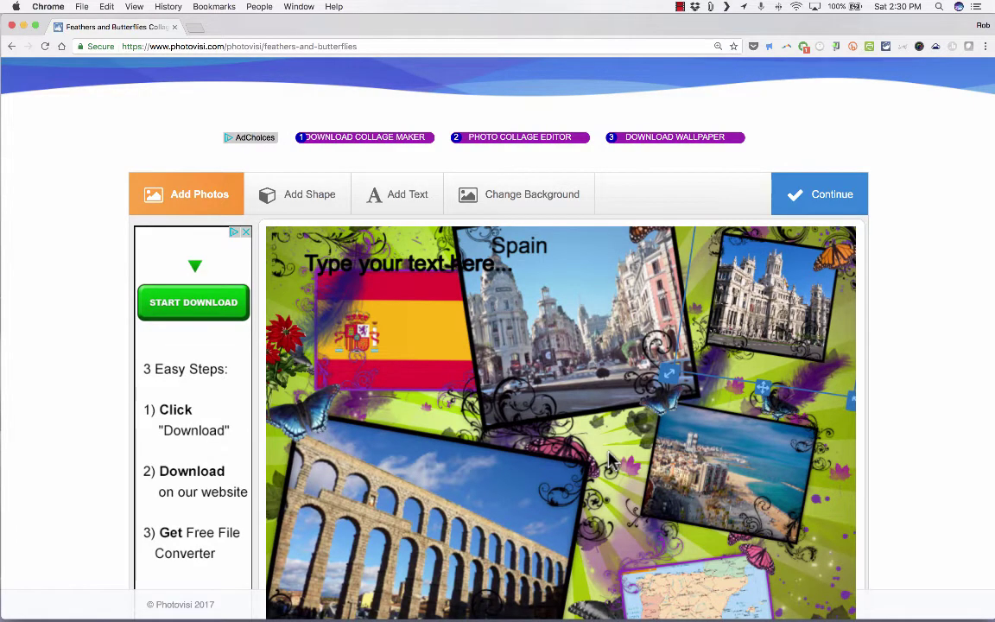
scroll(561, 345, up, 1)
click(511, 203)
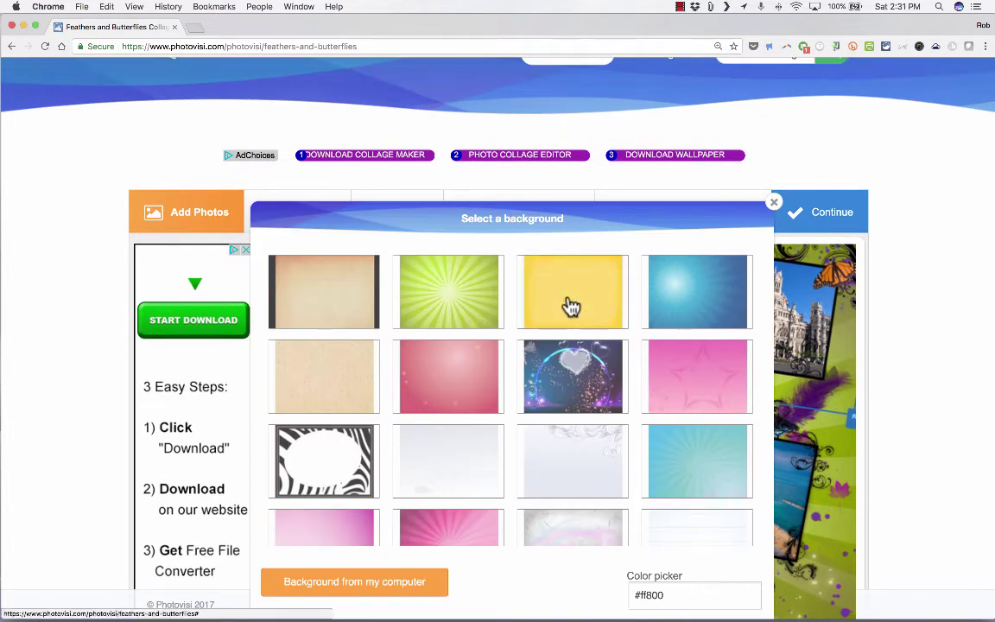
click(570, 307)
click(499, 217)
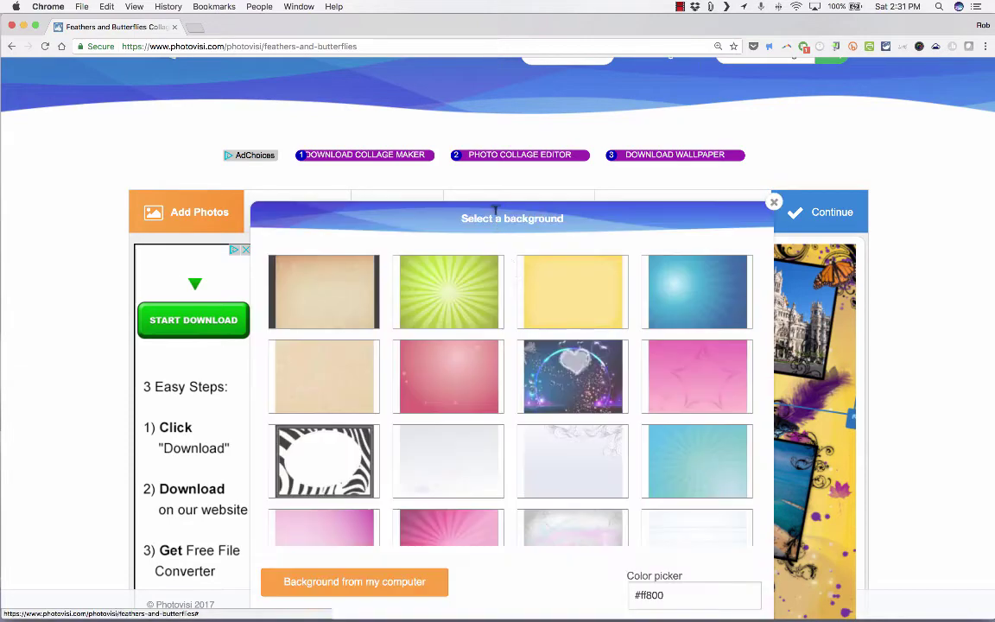
click(572, 378)
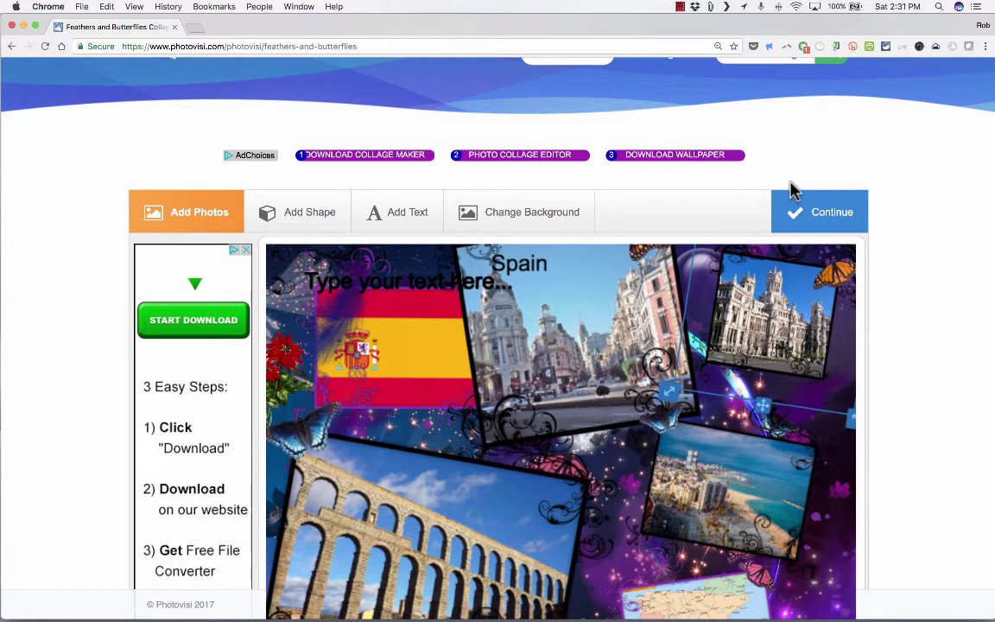
Step: Clear the leftover placeholder text, then continue and download the low-resolution watermarked collage
click(528, 267)
click(529, 268)
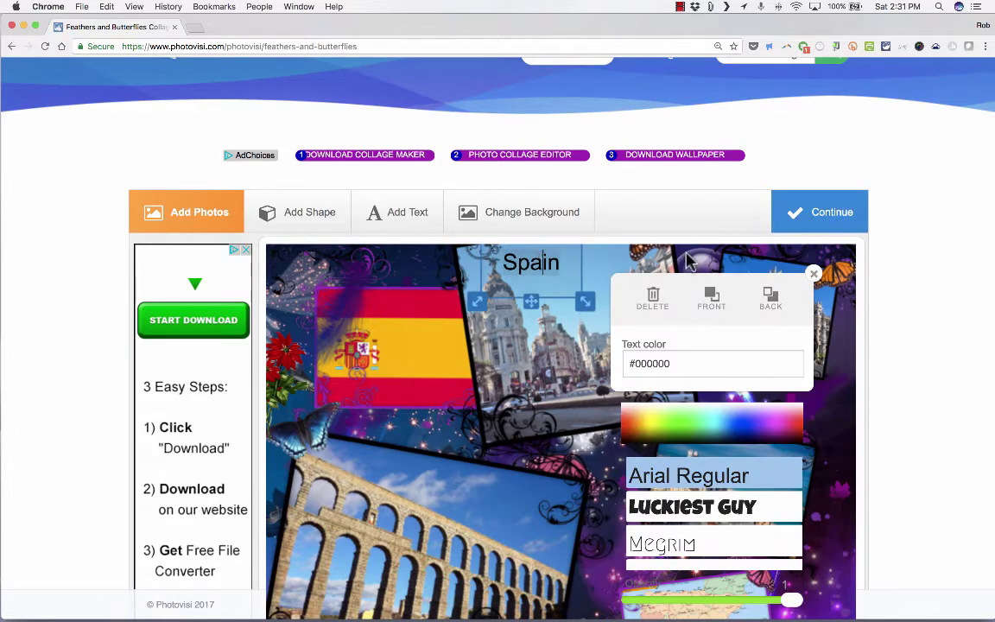
click(812, 224)
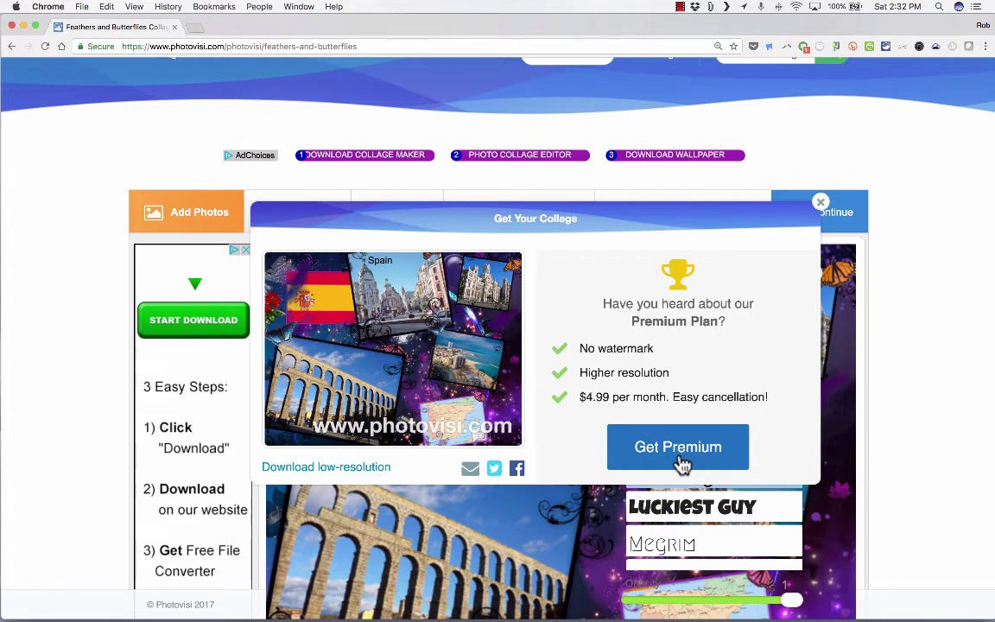
click(378, 468)
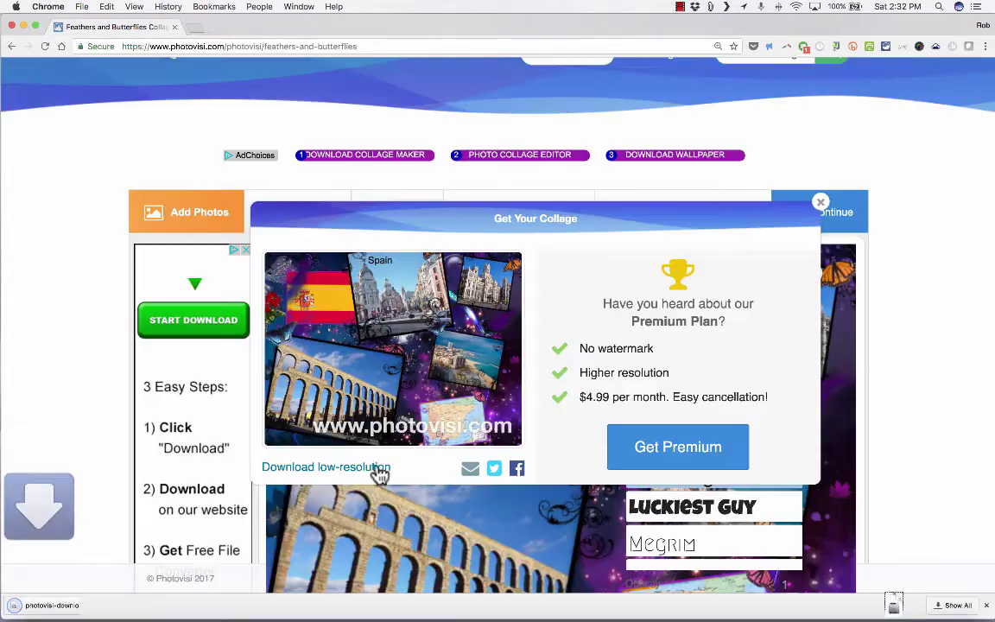
Step: Open photovisi-download.jpg in Preview, then centre and enlarge its window to view the collage
click(90, 607)
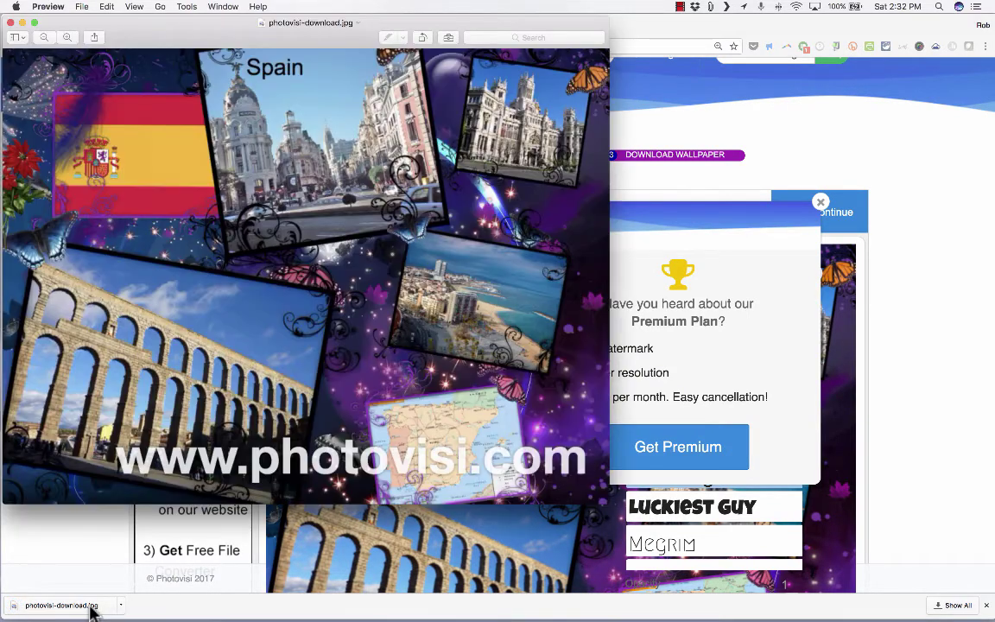
drag(321, 23, 477, 27)
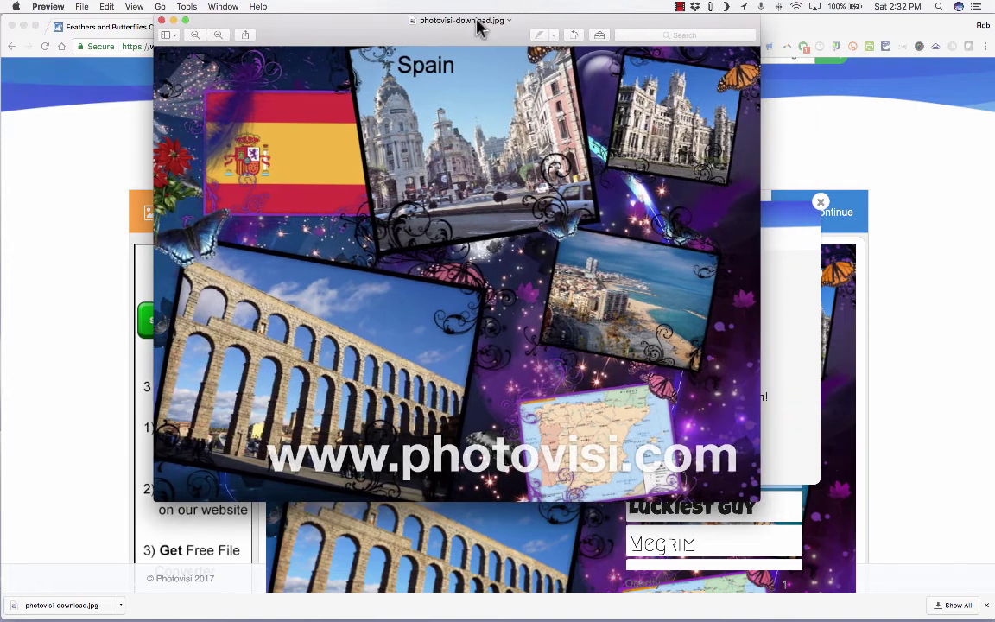
drag(760, 501, 954, 608)
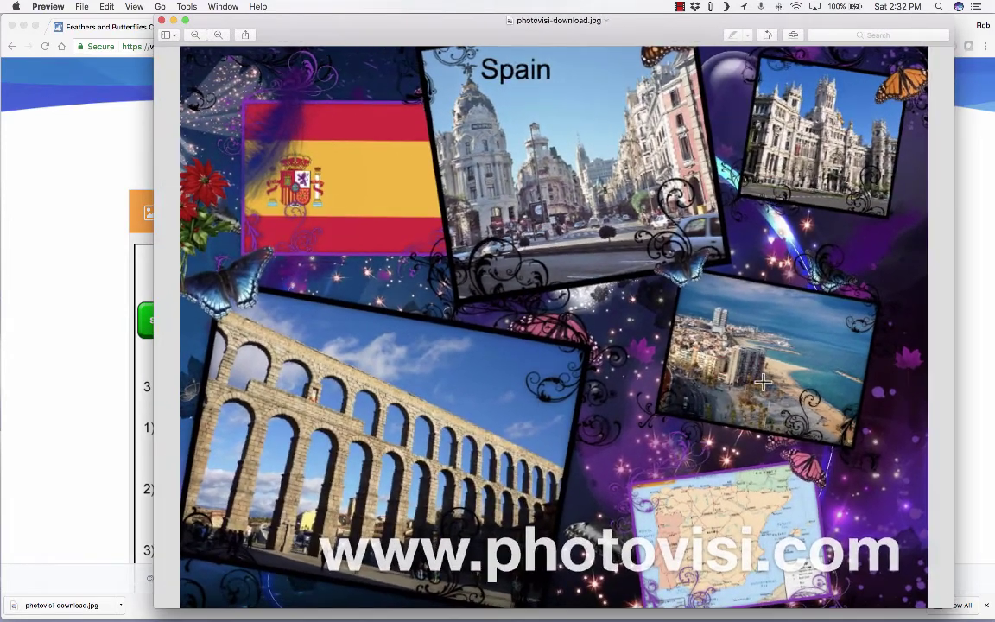
drag(402, 23, 318, 25)
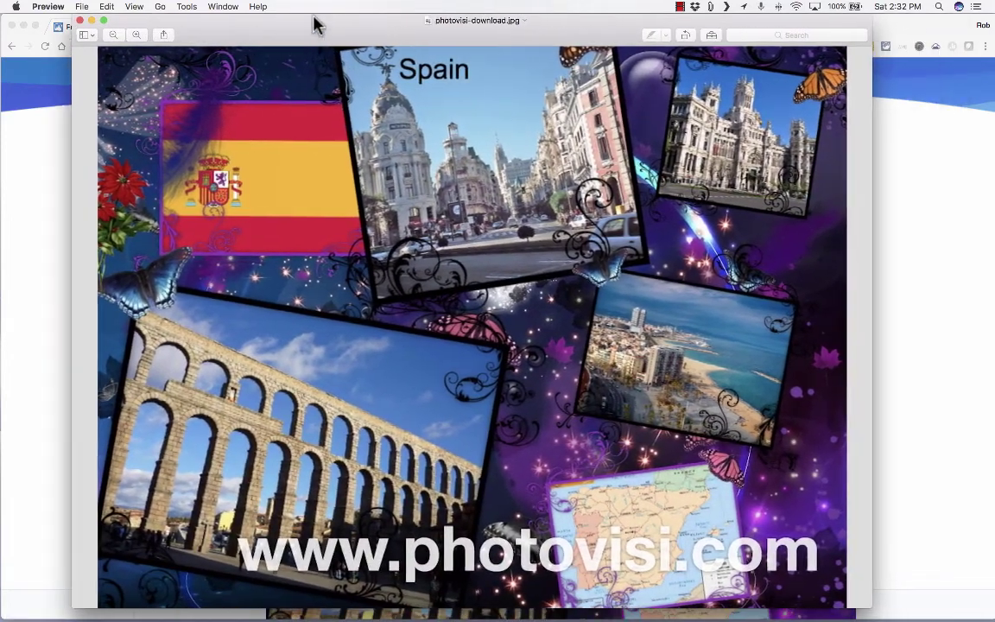